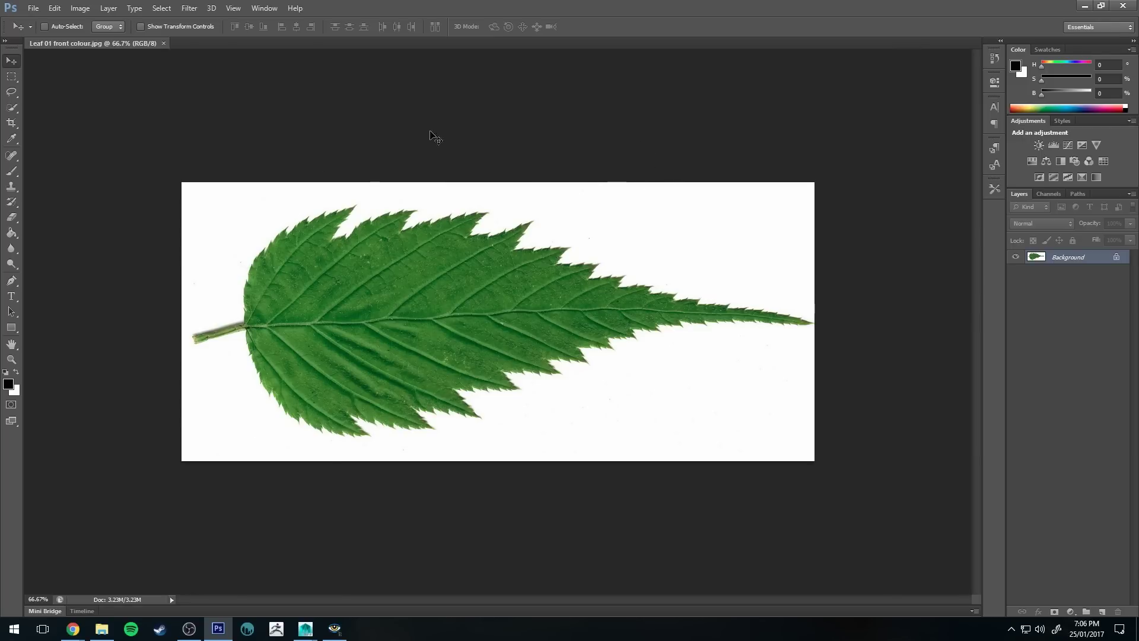
# Step: Duplicate the locked Background layer and delete the original, leaving only 'Background copy'
pyautogui.rightClick(1079, 257)
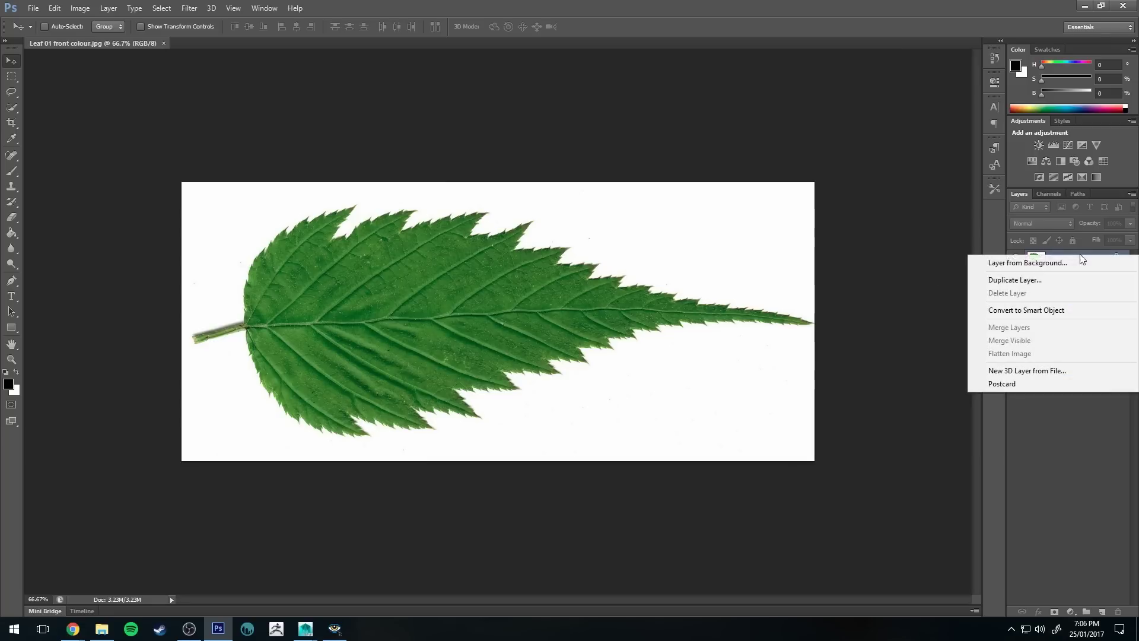
pyautogui.click(1041, 283)
pyautogui.click(668, 194)
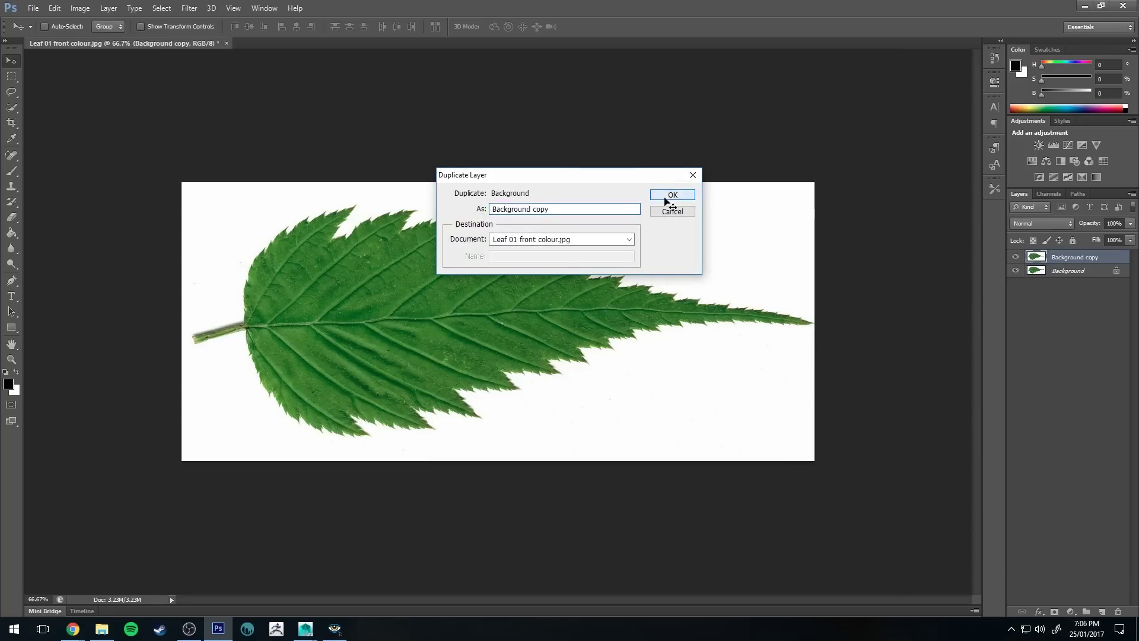
pyautogui.click(1102, 272)
pyautogui.click(1118, 613)
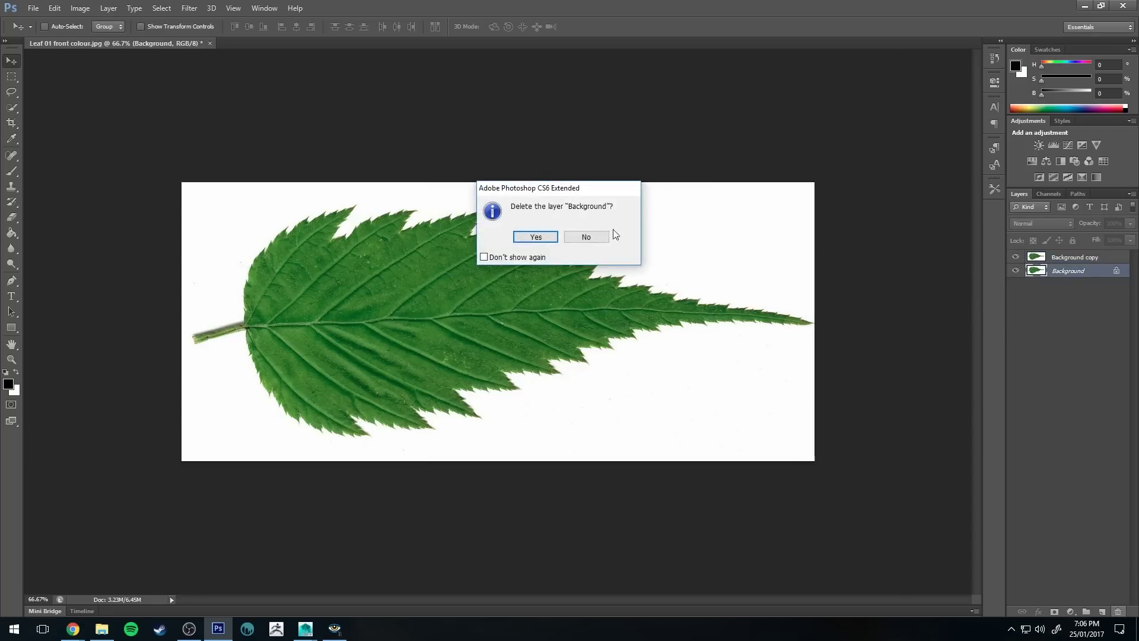
pyautogui.click(532, 236)
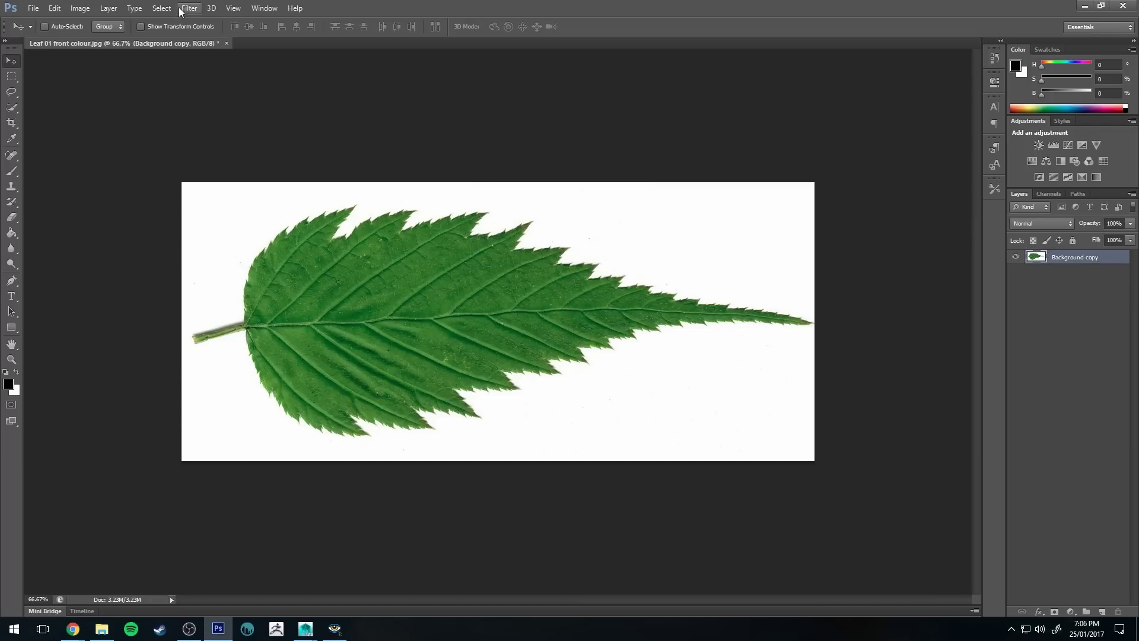
# Step: Bring up the Select menu to reach Color Range
pyautogui.click(161, 8)
pyautogui.click(160, 8)
pyautogui.click(160, 8)
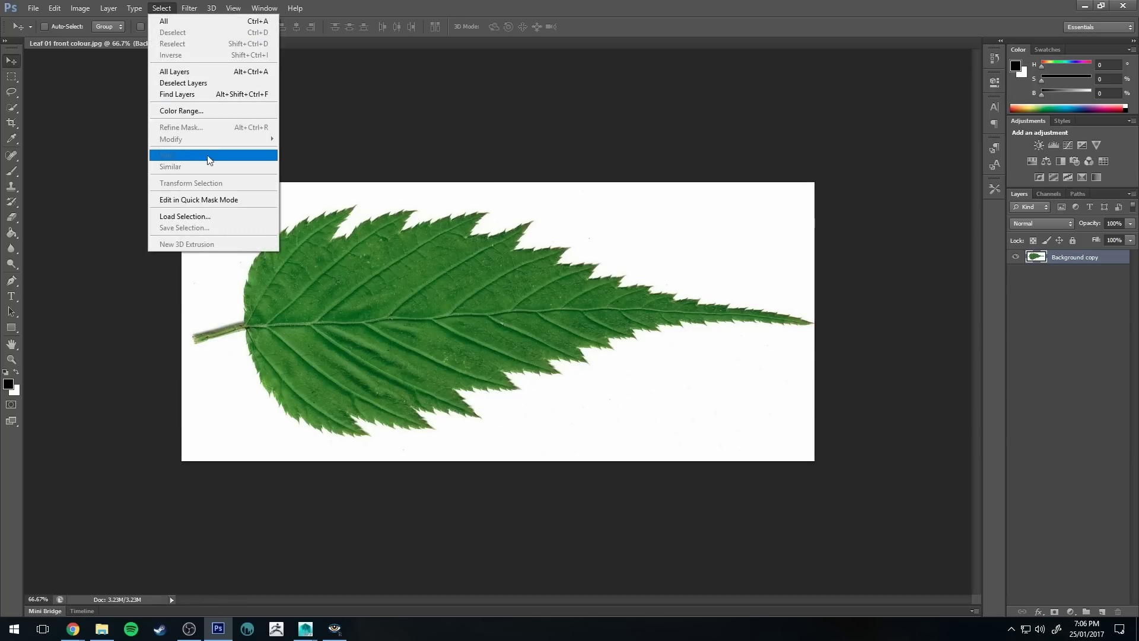
# Step: In Color Range, sample the white canvas and tune Fuzziness (200, then about 111) for a clean leaf edge
pyautogui.click(237, 113)
pyautogui.click(315, 188)
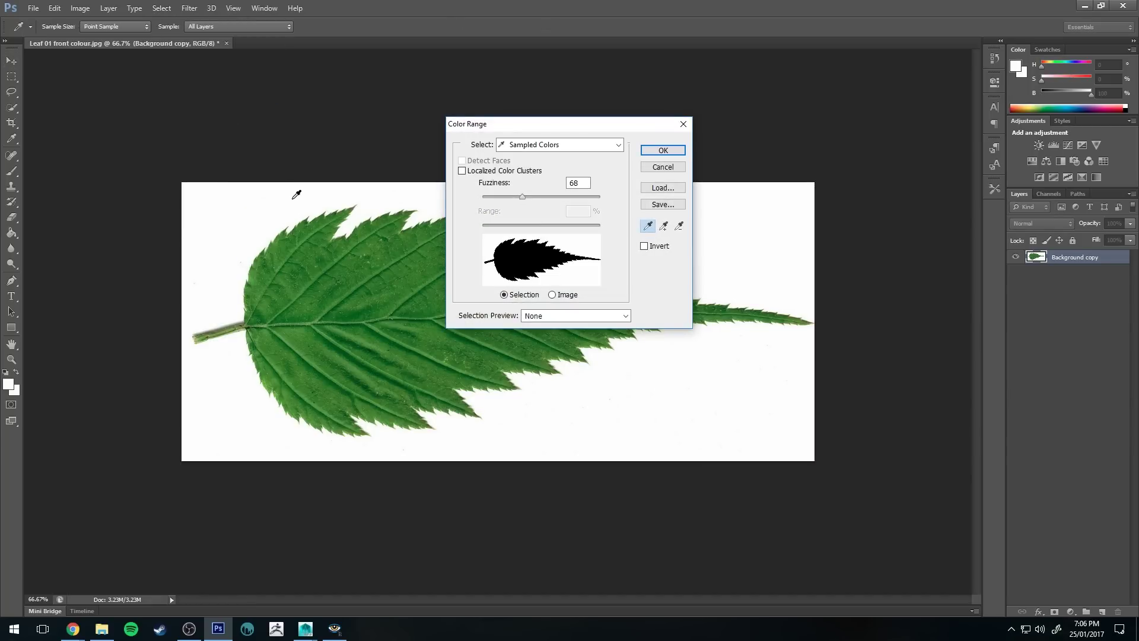
pyautogui.moveTo(522, 197); pyautogui.dragTo(611, 206)
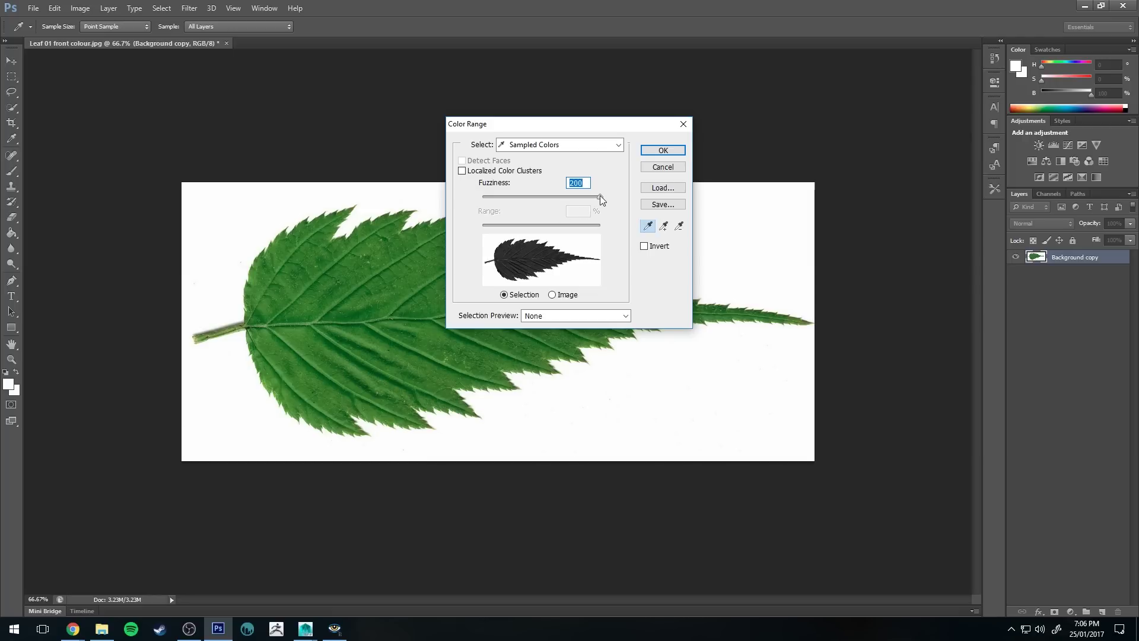
pyautogui.moveTo(600, 197); pyautogui.dragTo(422, 203)
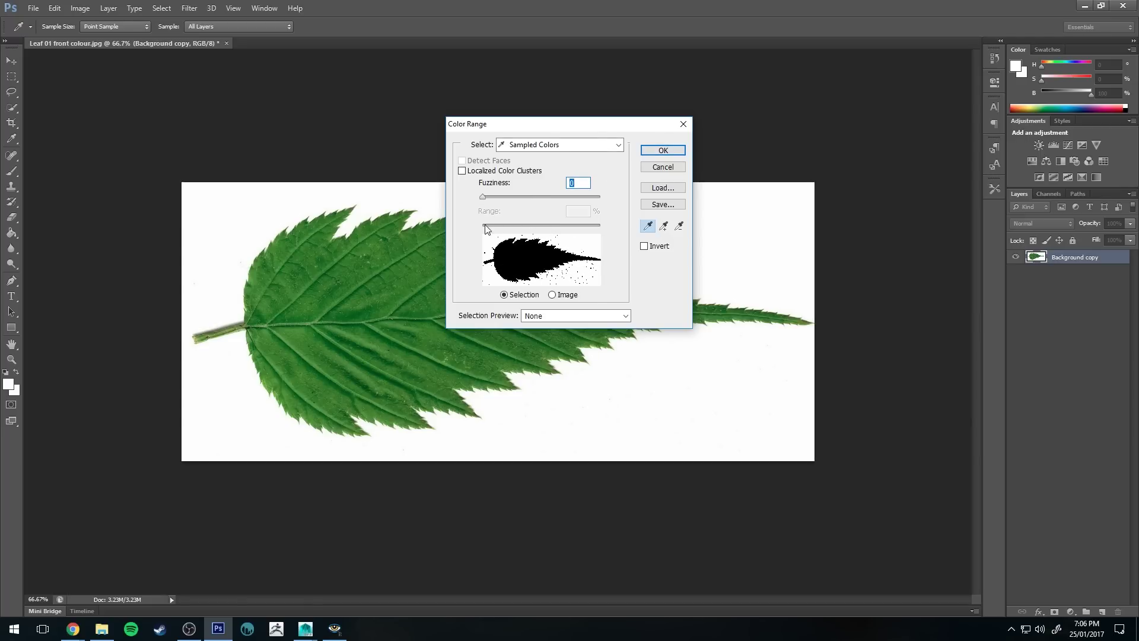
pyautogui.moveTo(483, 200); pyautogui.dragTo(514, 200)
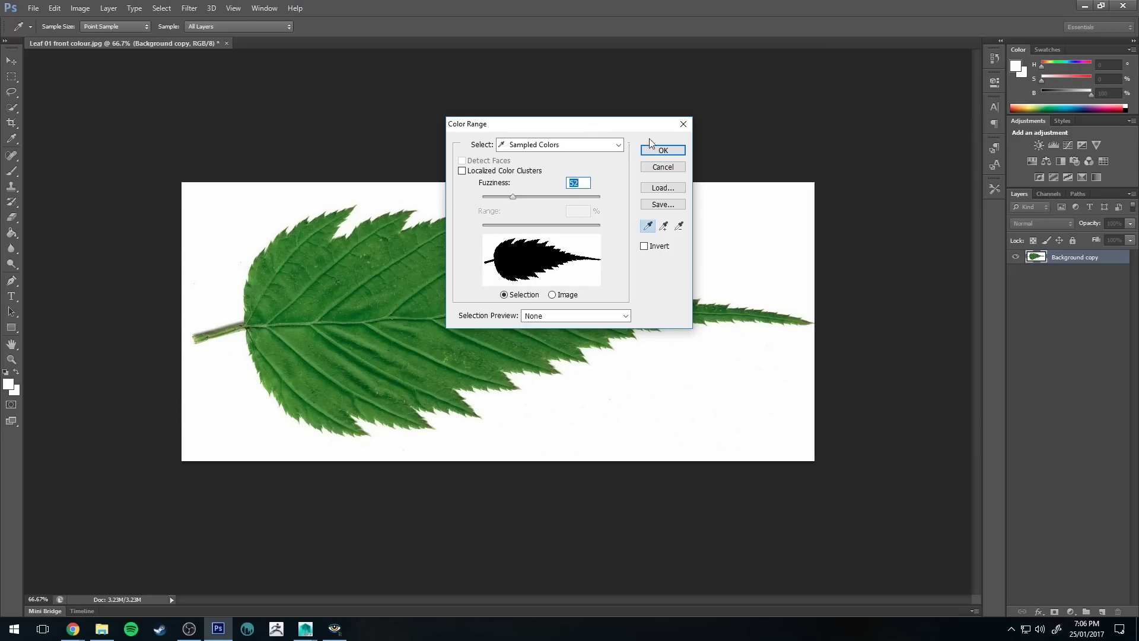
pyautogui.click(663, 151)
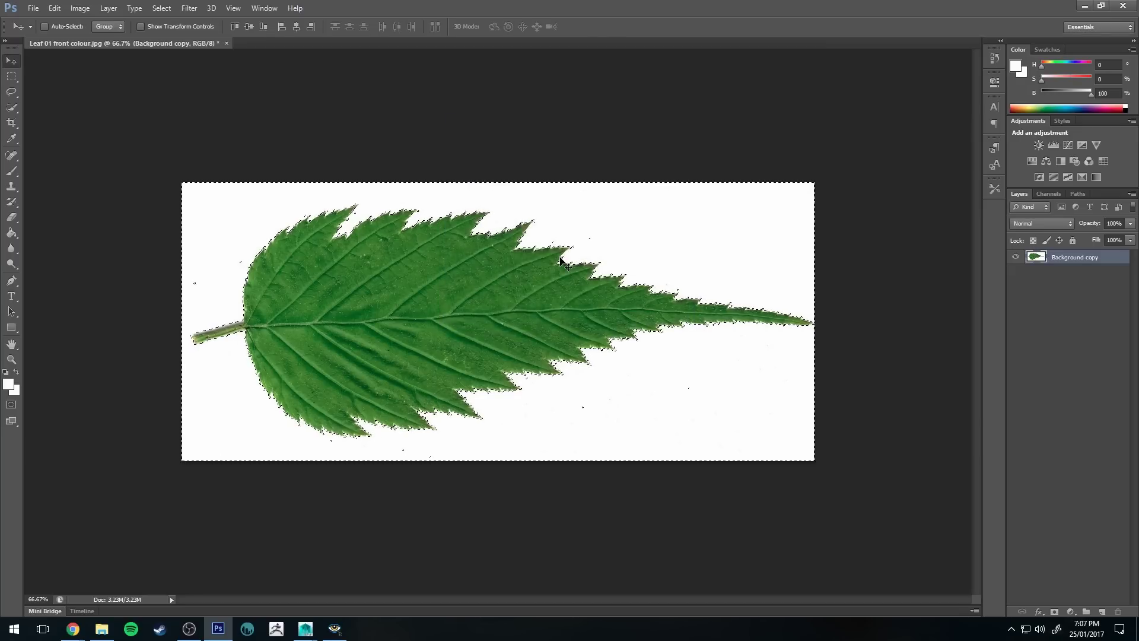
# Step: Delete the selected white background, deselect, and zoom and pan to inspect the leaf edges
pyautogui.press('Delete')
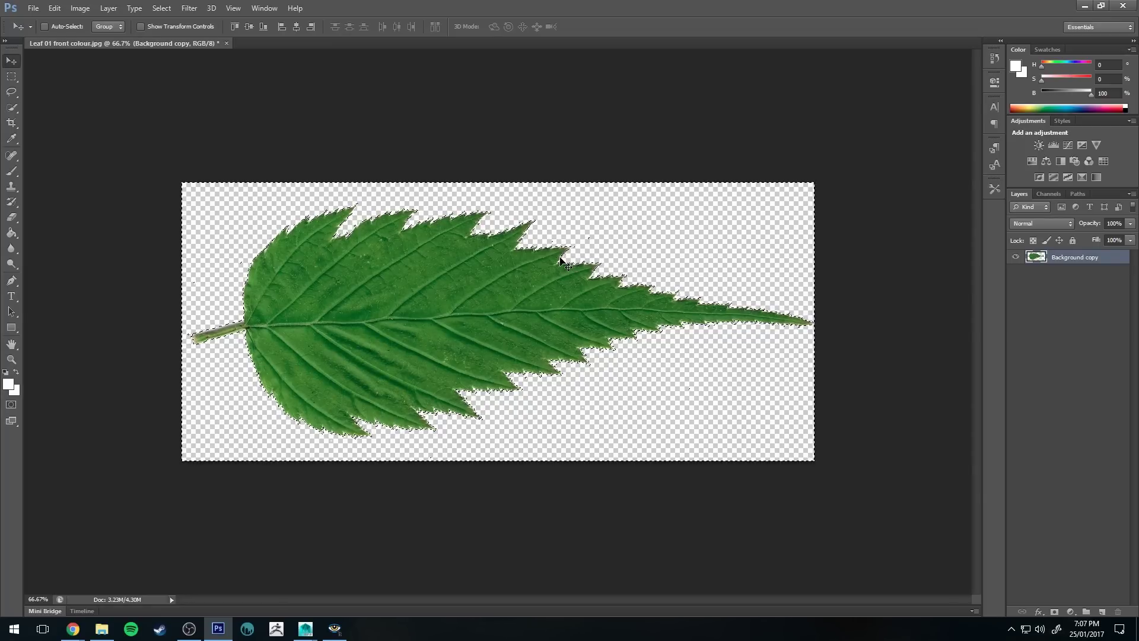
pyautogui.hotkey('ctrl', 'd')
pyautogui.keyDown('alt'); pyautogui.scroll(4, 608, 291); pyautogui.keyUp('alt')
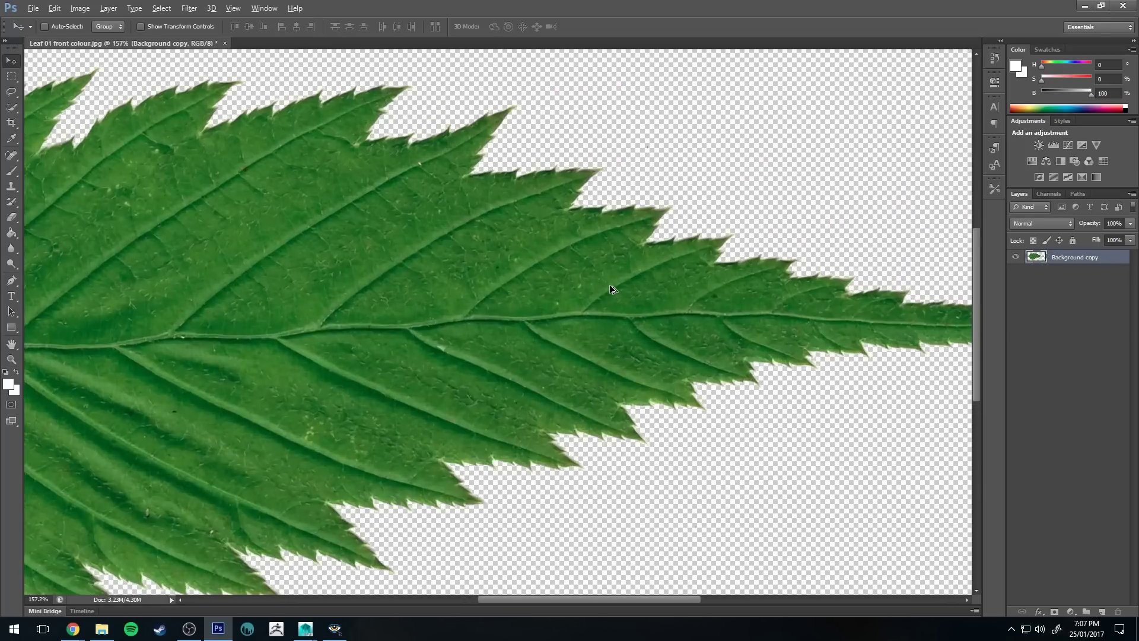
pyautogui.moveTo(695, 190); pyautogui.dragTo(586, 139)
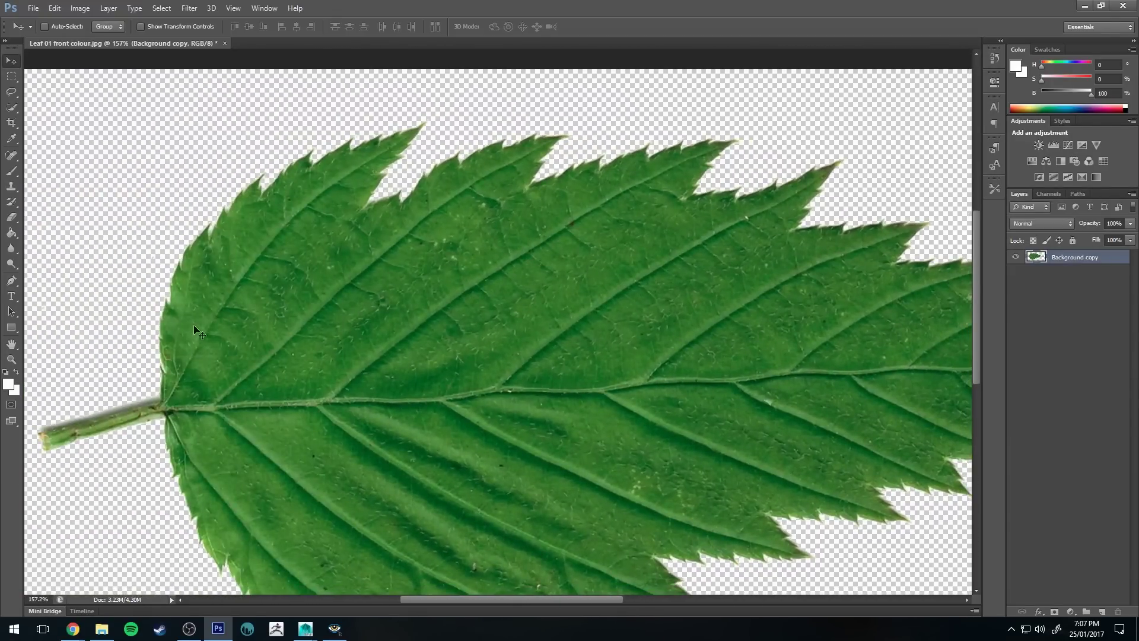
pyautogui.moveTo(197, 327); pyautogui.dragTo(330, 171)
pyautogui.moveTo(602, 290); pyautogui.dragTo(322, 321)
pyautogui.keyDown('alt'); pyautogui.scroll(-3, 356, 307); pyautogui.keyUp('alt')
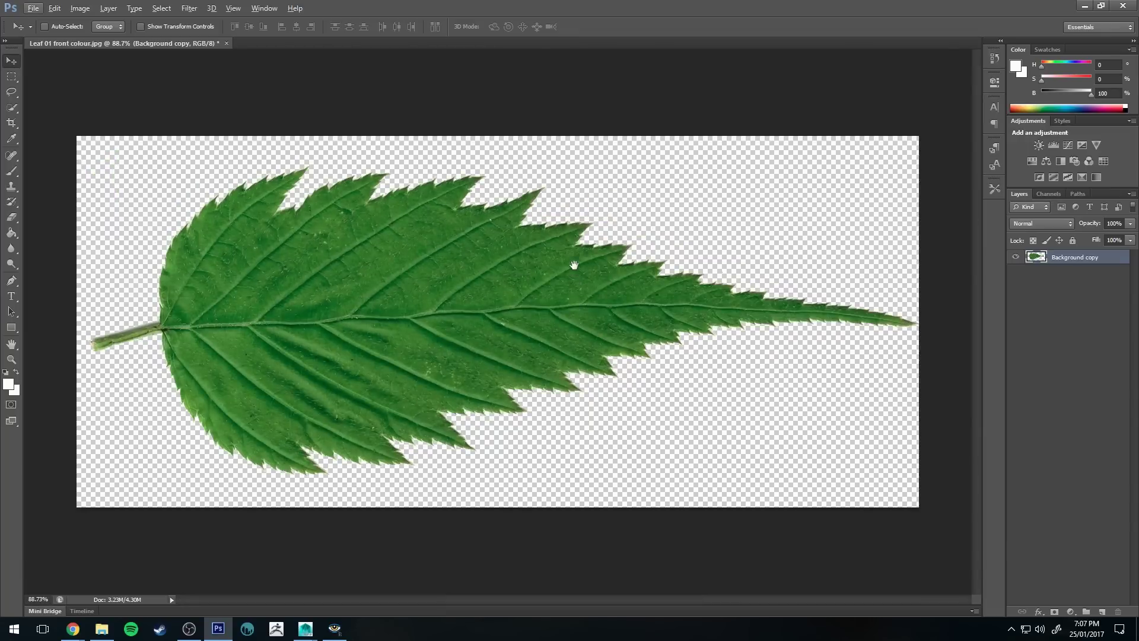
# Step: Set Save for Web to PNG-24 with transparency, keeping the width at 1600 px
pyautogui.click(34, 8)
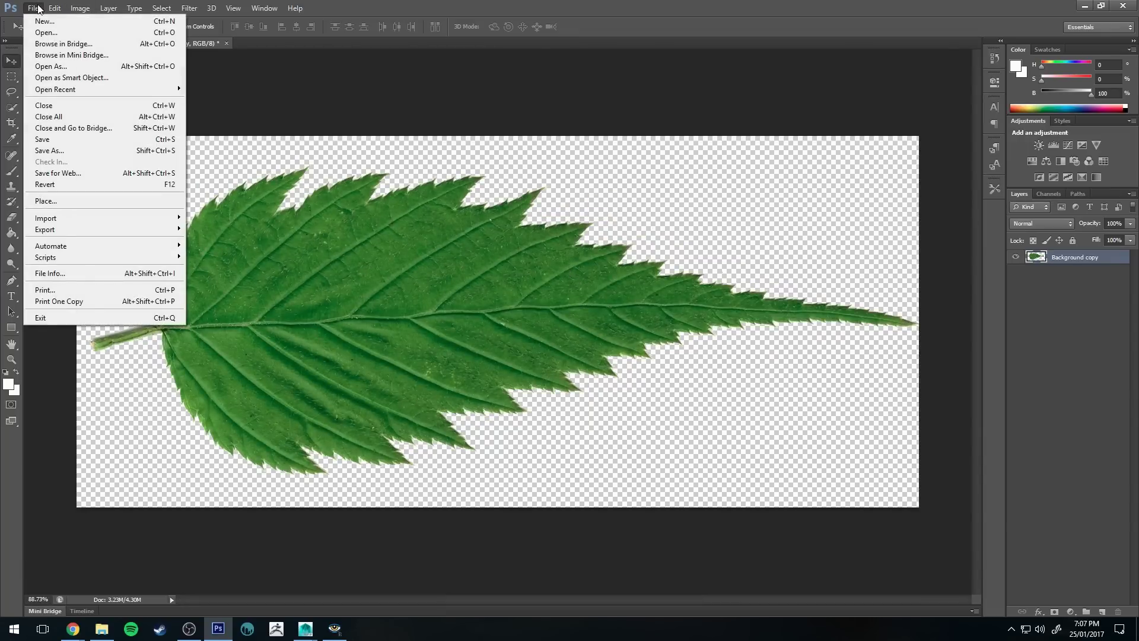
pyautogui.click(107, 139)
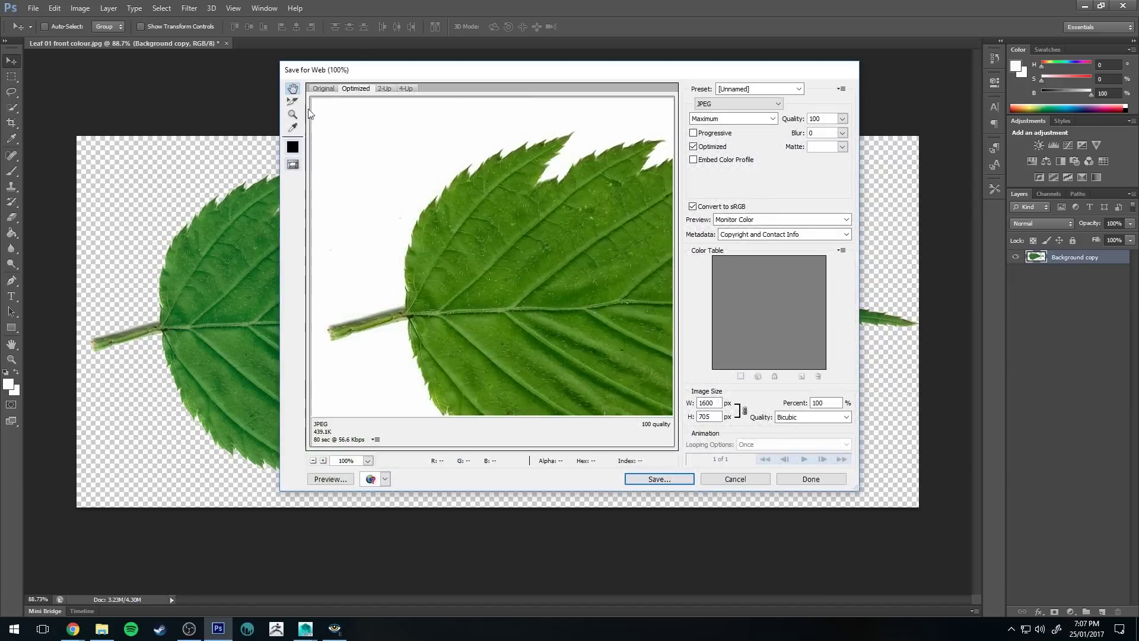
pyautogui.click(755, 104)
pyautogui.click(735, 137)
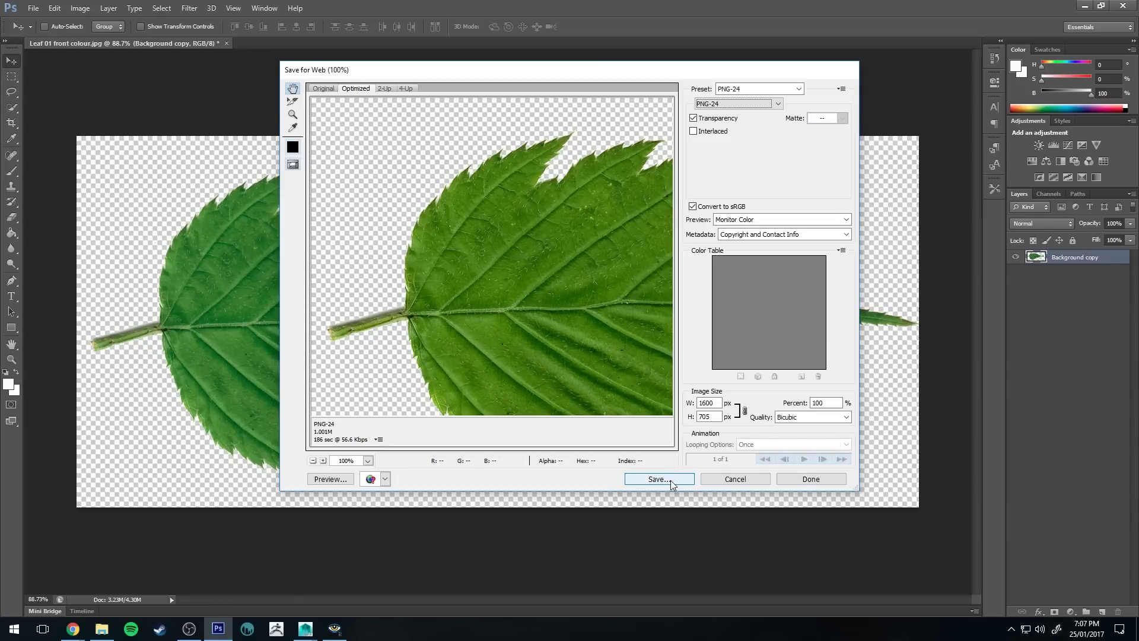
pyautogui.click(715, 404)
pyautogui.doubleClick(715, 404)
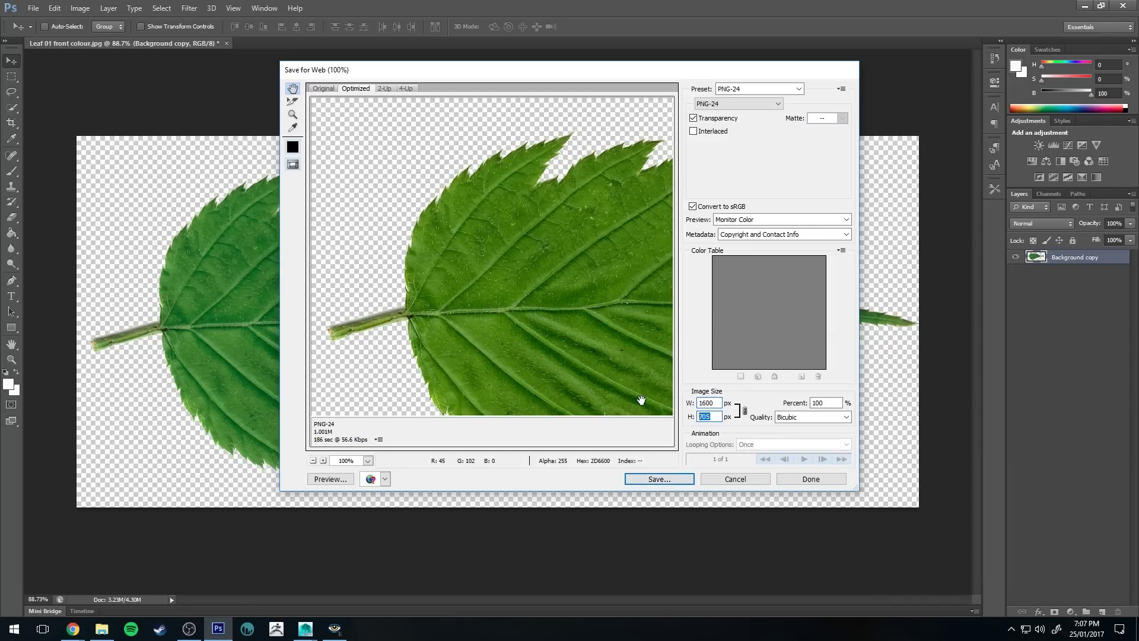
pyautogui.click(712, 403)
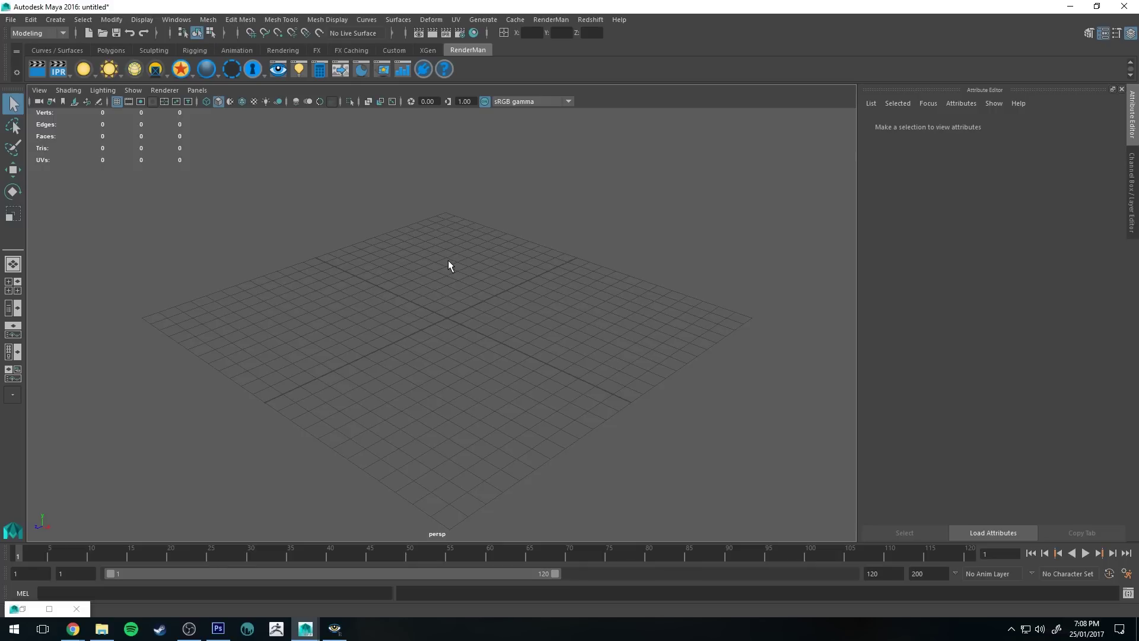
# Step: Add a PxrDomeLight from the RenderMan shelf, expand its Visibility settings, then deselect it
pyautogui.click(109, 70)
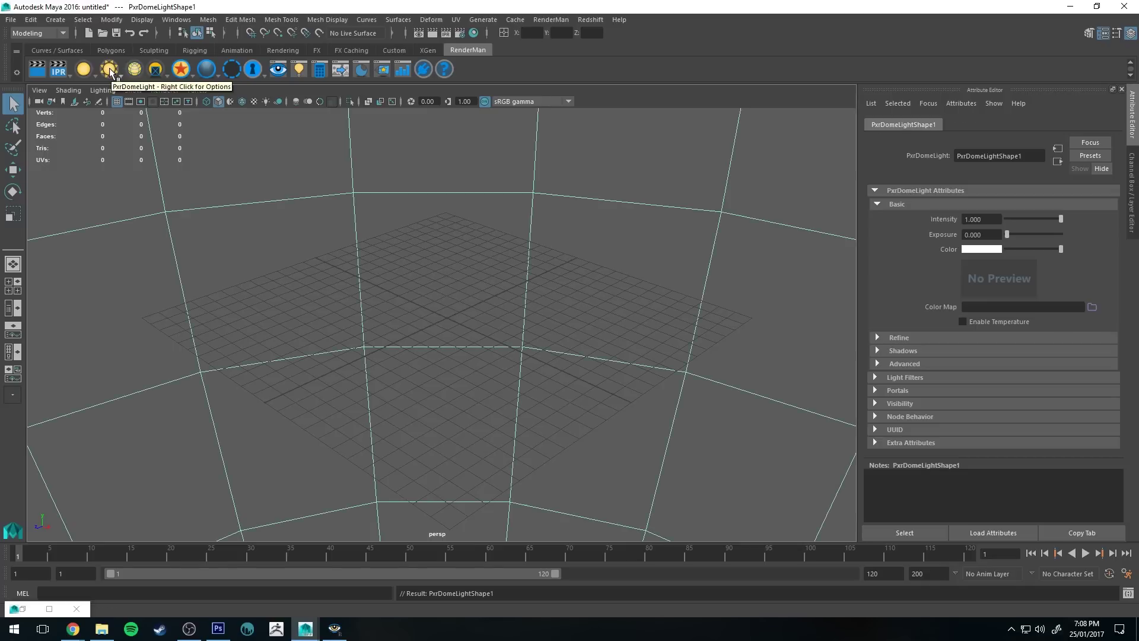
pyautogui.click(895, 405)
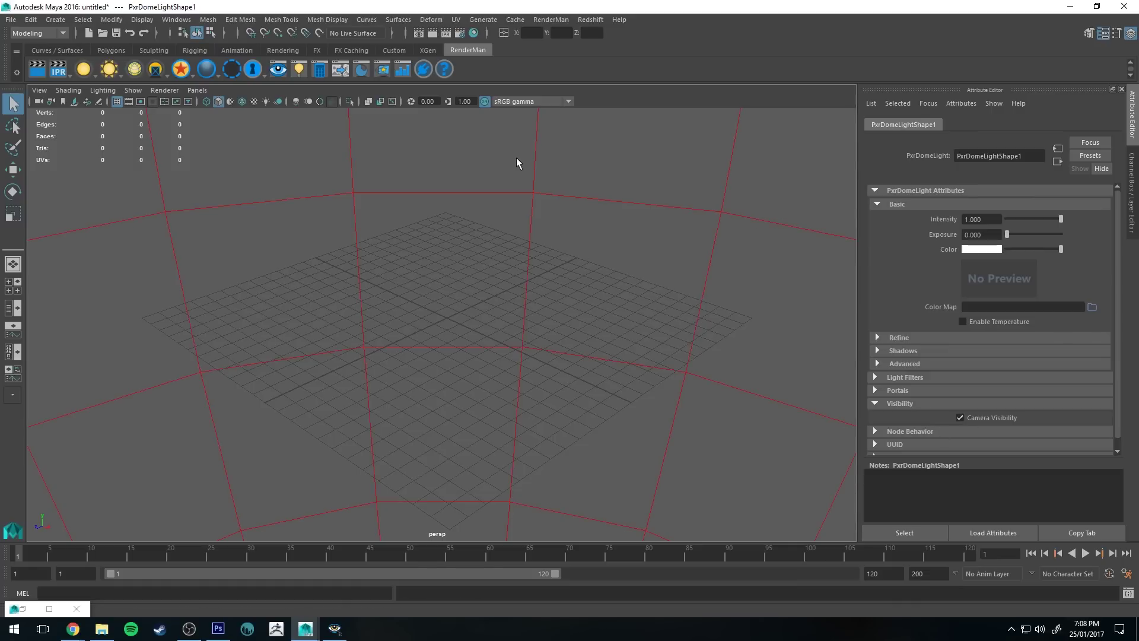
pyautogui.click(516, 157)
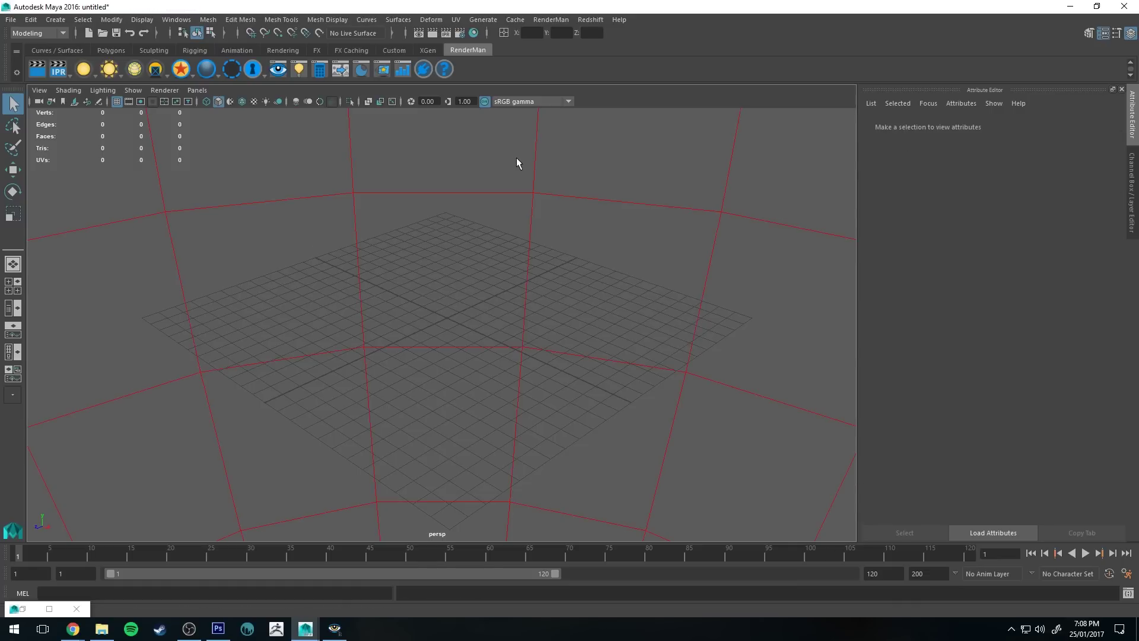
# Step: Create a polygon plane at the origin with 1×1 subdivisions
pyautogui.click(126, 50)
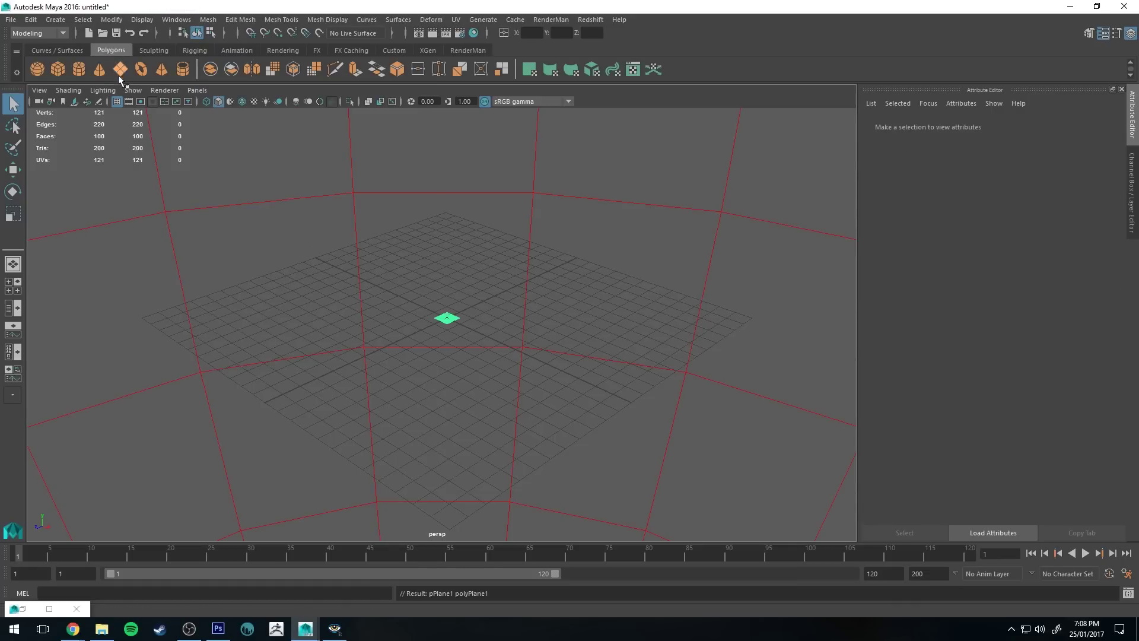
pyautogui.click(120, 69)
pyautogui.scroll(5, 439, 255)
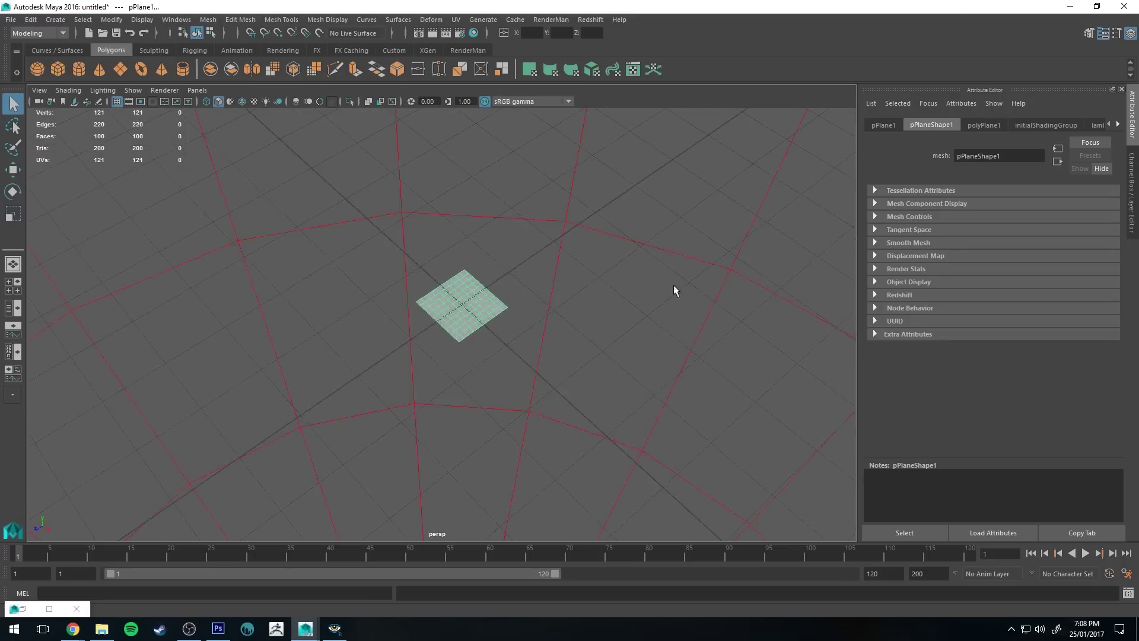
pyautogui.click(1133, 229)
pyautogui.moveTo(1075, 287); pyautogui.dragTo(1086, 296)
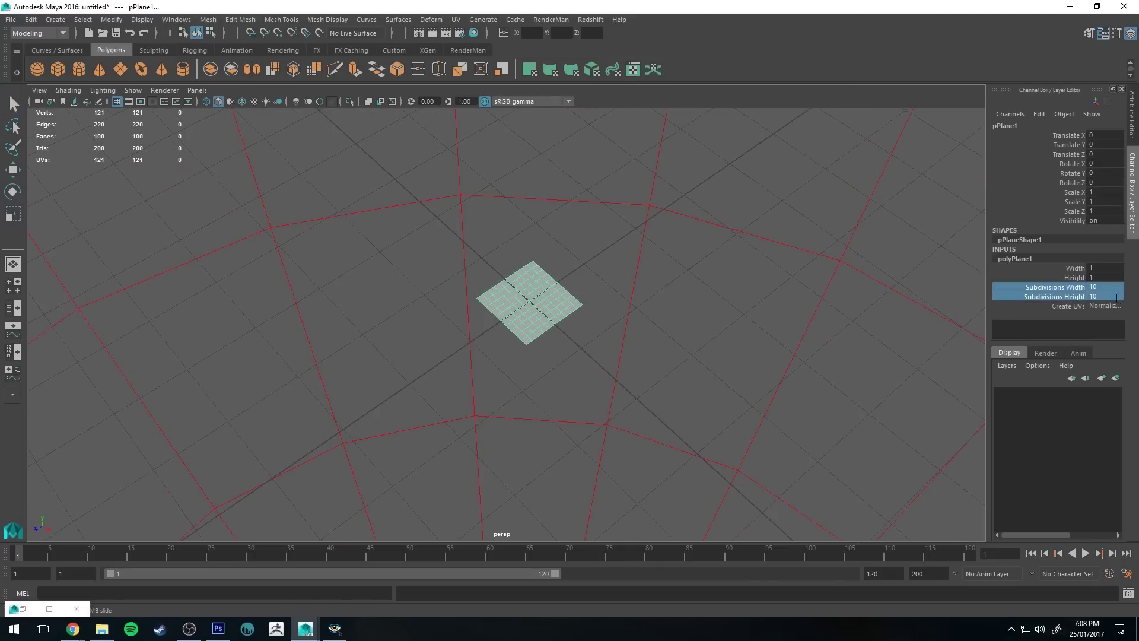
pyautogui.moveTo(890, 279); pyautogui.dragTo(57, 254, button='middle')
pyautogui.click(1102, 296)
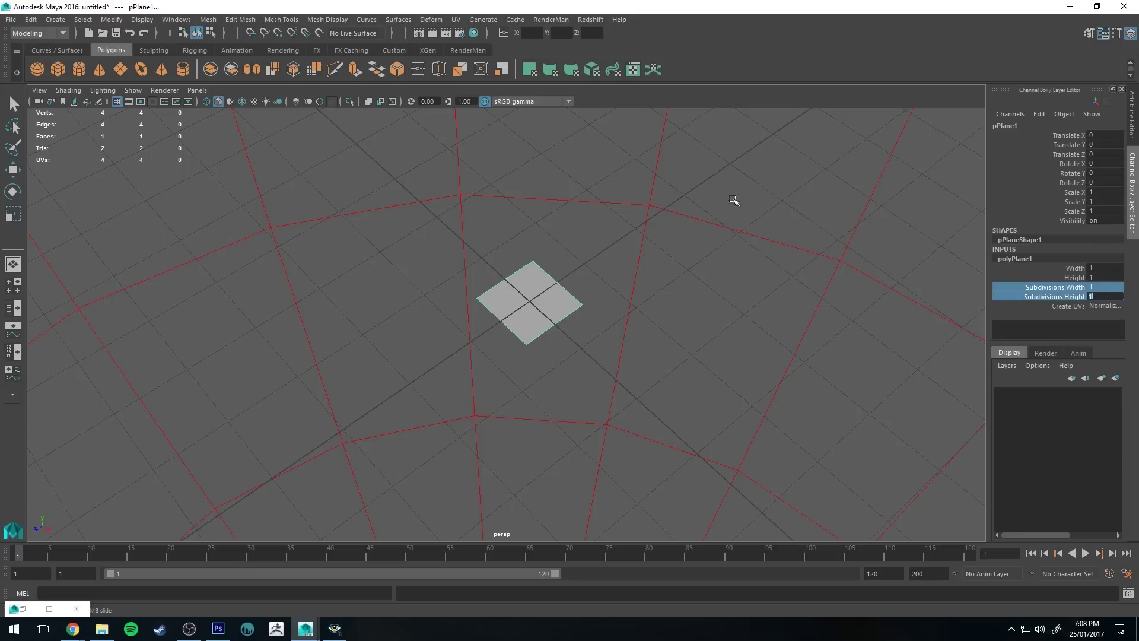
pyautogui.click(759, 199)
pyautogui.keyDown('alt'); pyautogui.moveTo(759, 200); pyautogui.dragTo(710, 264); pyautogui.keyUp('alt')
# Step: Rotate pPlane1 90 degrees on X so it stands upright
pyautogui.click(513, 300)
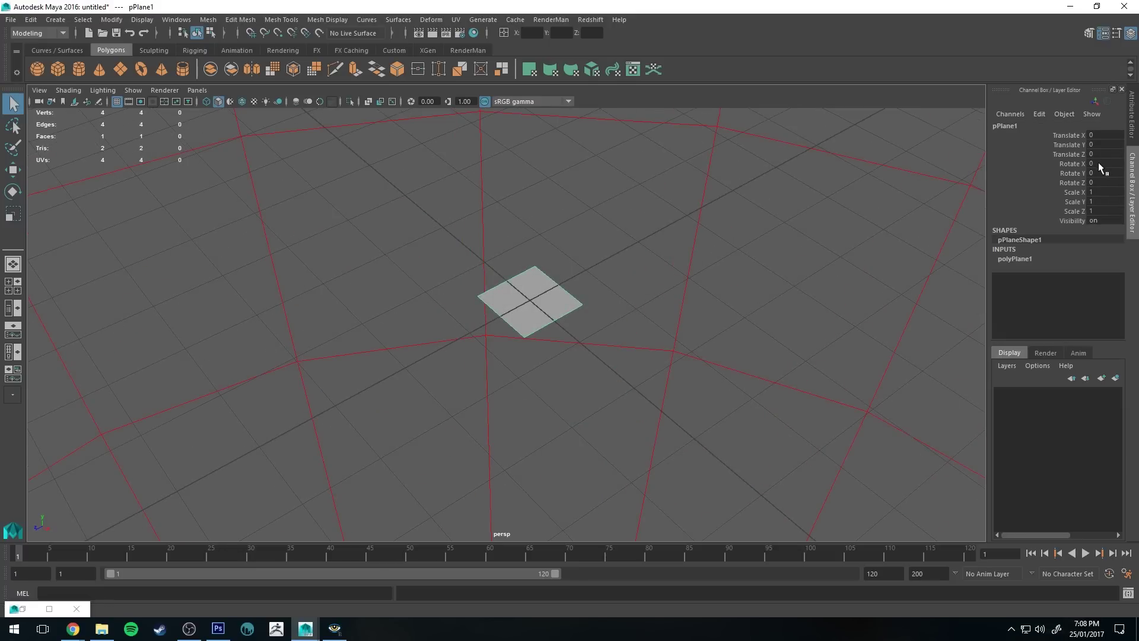
pyautogui.write('90')
pyautogui.press('Return')
pyautogui.keyDown('alt'); pyautogui.moveTo(683, 223); pyautogui.dragTo(561, 289); pyautogui.keyUp('alt')
pyautogui.scroll(3, 570, 204)
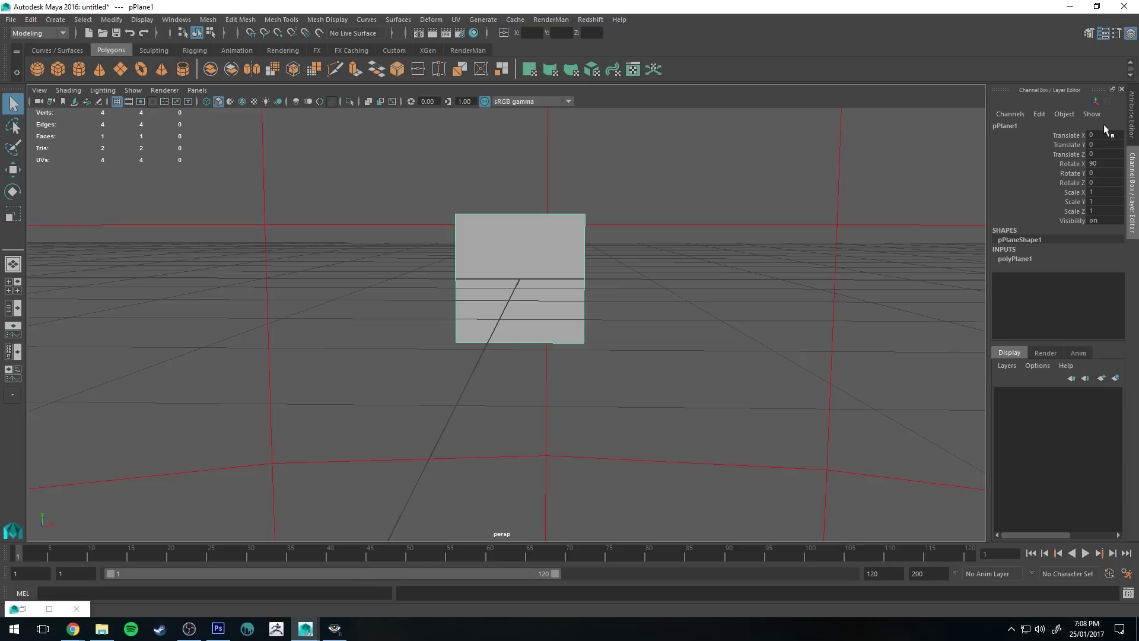
# Step: Set pPlane1's Scale X to 1.6 and Scale Z to 0.705 in Transform Attributes
pyautogui.click(1134, 119)
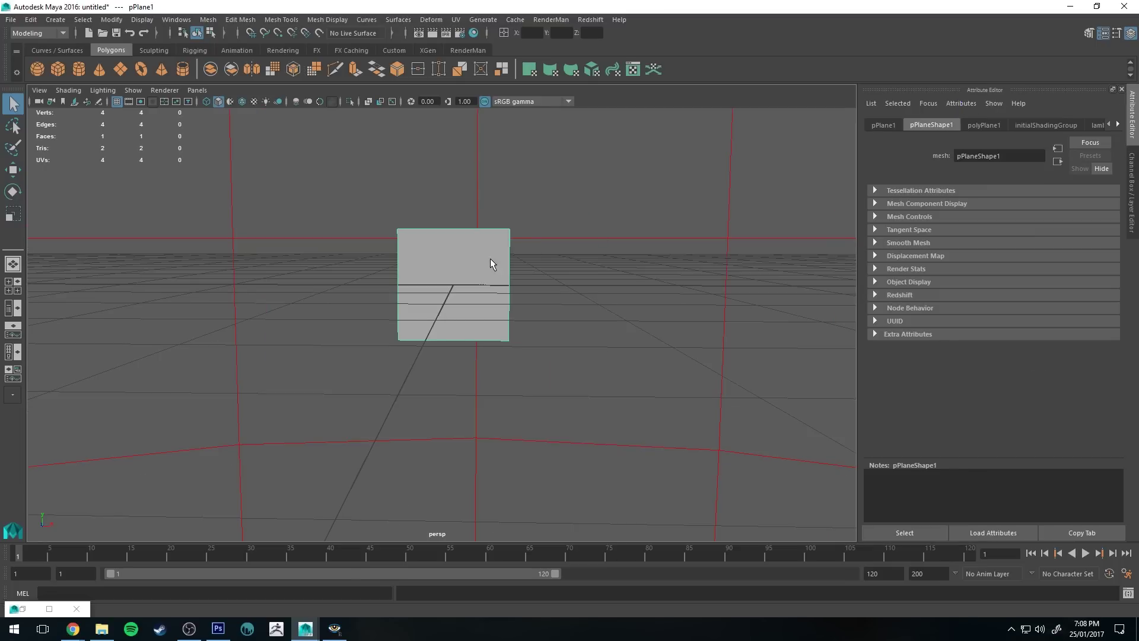
pyautogui.click(885, 125)
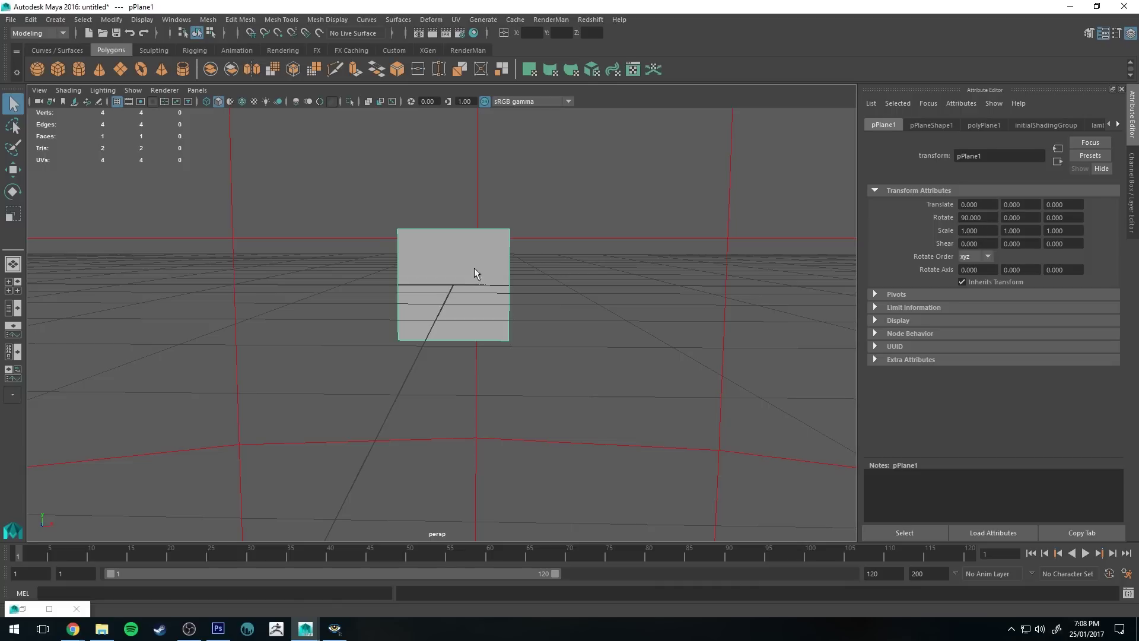
pyautogui.press('Return')
pyautogui.write('1.6')
pyautogui.press('Return')
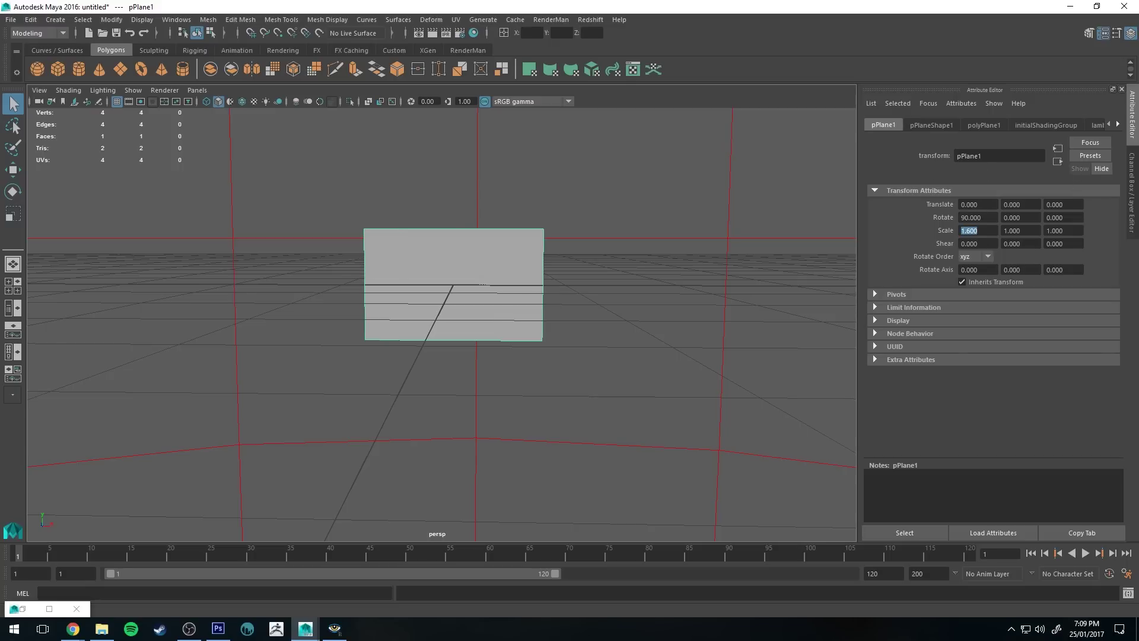
pyautogui.click(1068, 230)
pyautogui.write('.705')
pyautogui.press('Return')
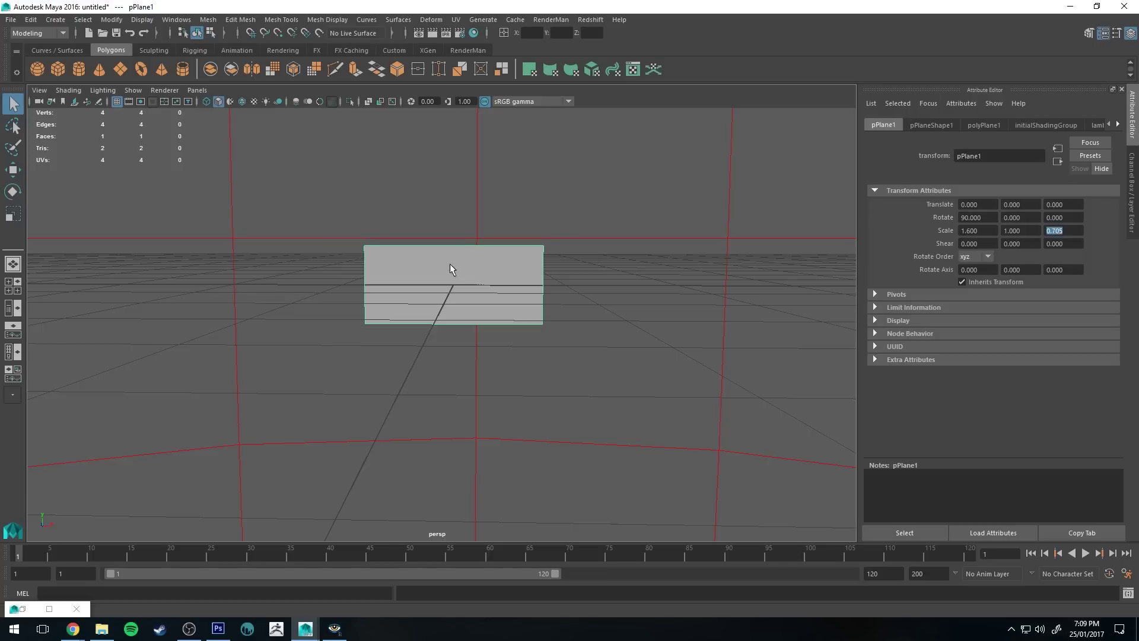
pyautogui.keyDown('alt'); pyautogui.moveTo(456, 214); pyautogui.dragTo(453, 251); pyautogui.keyUp('alt')
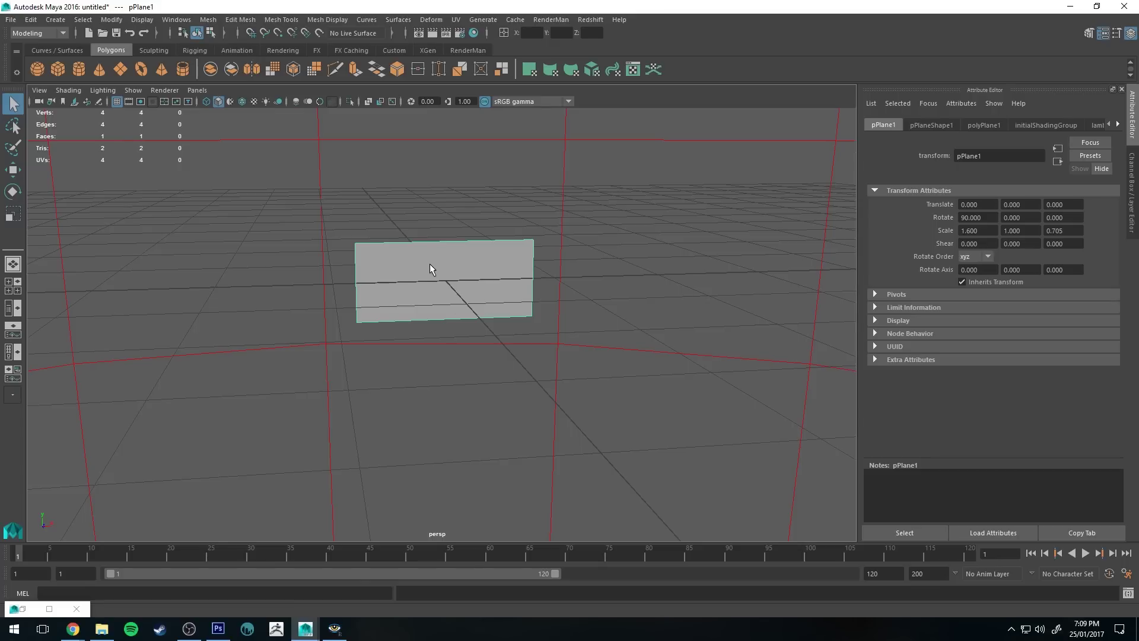
# Step: Scale the plane up uniformly to 4.334, 2.708, 1.909
pyautogui.press('e')
pyautogui.press('r')
pyautogui.moveTo(445, 278); pyautogui.dragTo(610, 250)
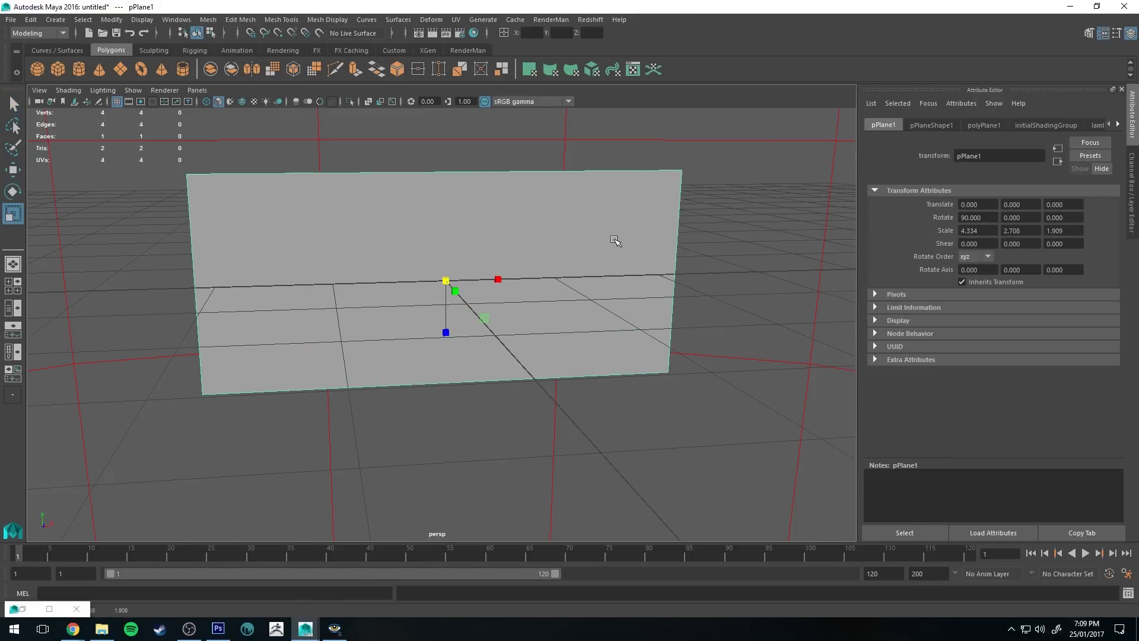
pyautogui.click(721, 209)
pyautogui.click(617, 225)
pyautogui.keyDown('alt'); pyautogui.moveTo(676, 257); pyautogui.dragTo(621, 333, button='right'); pyautogui.keyUp('alt')
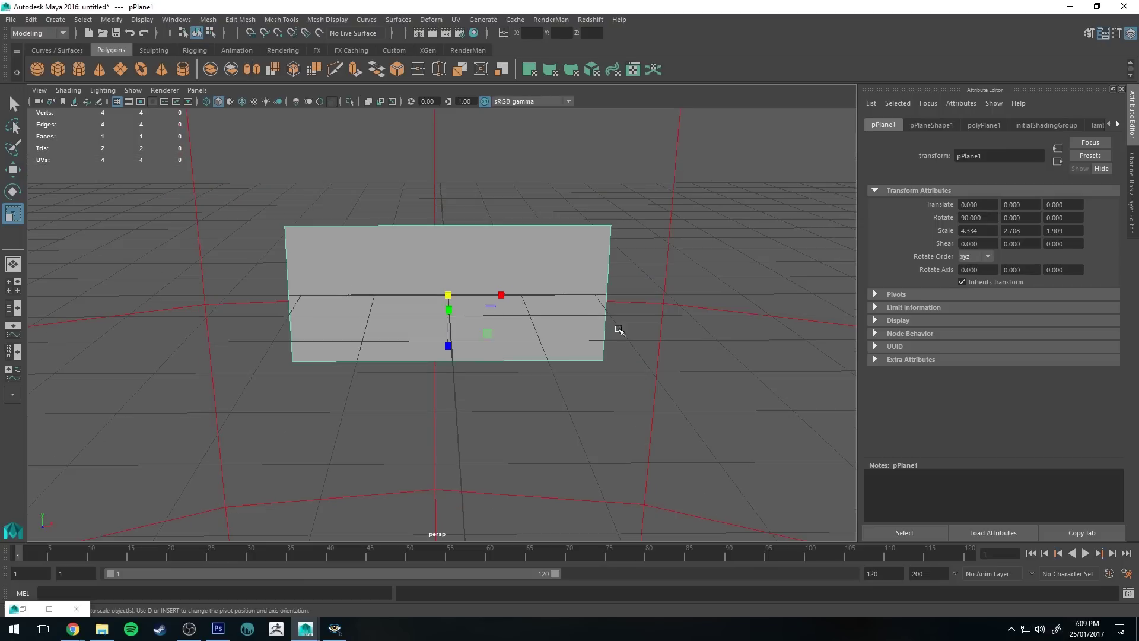
pyautogui.keyDown('alt'); pyautogui.moveTo(620, 333); pyautogui.dragTo(661, 317, button='middle'); pyautogui.keyUp('alt')
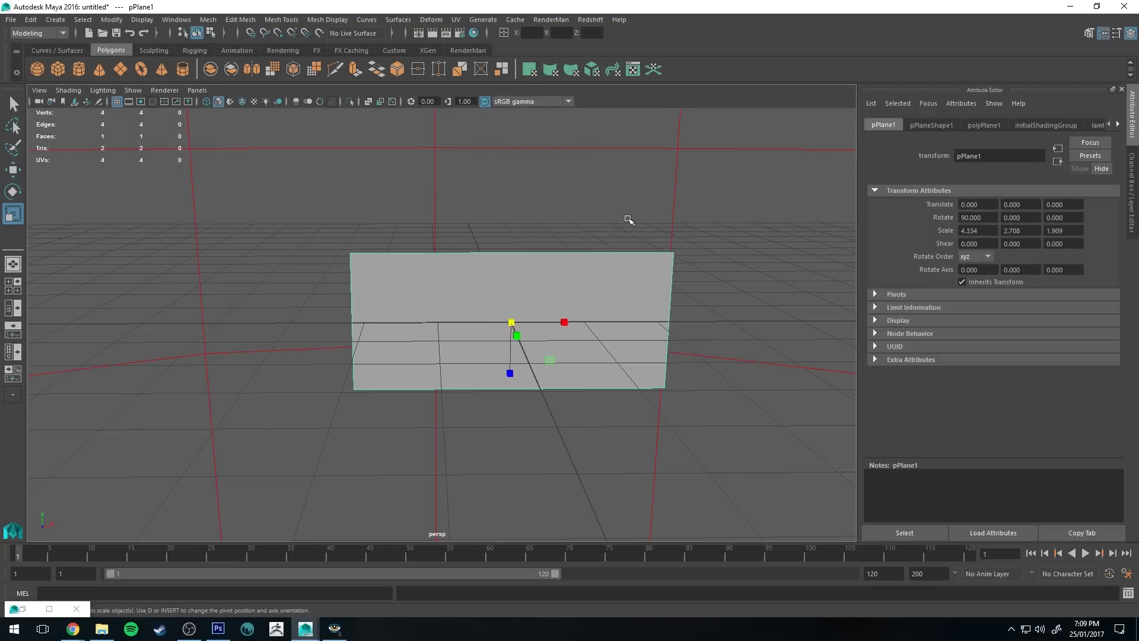
# Step: Assign a new PxrSurface material to pPlane1 from the RenderMan shelf
pyautogui.press('q')
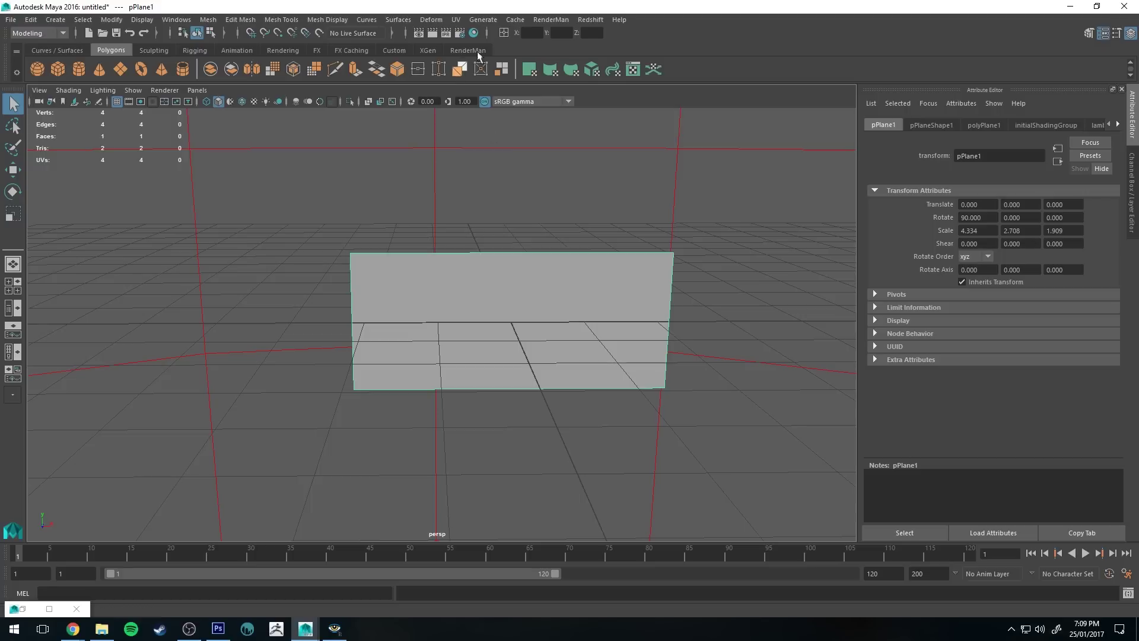
pyautogui.click(468, 50)
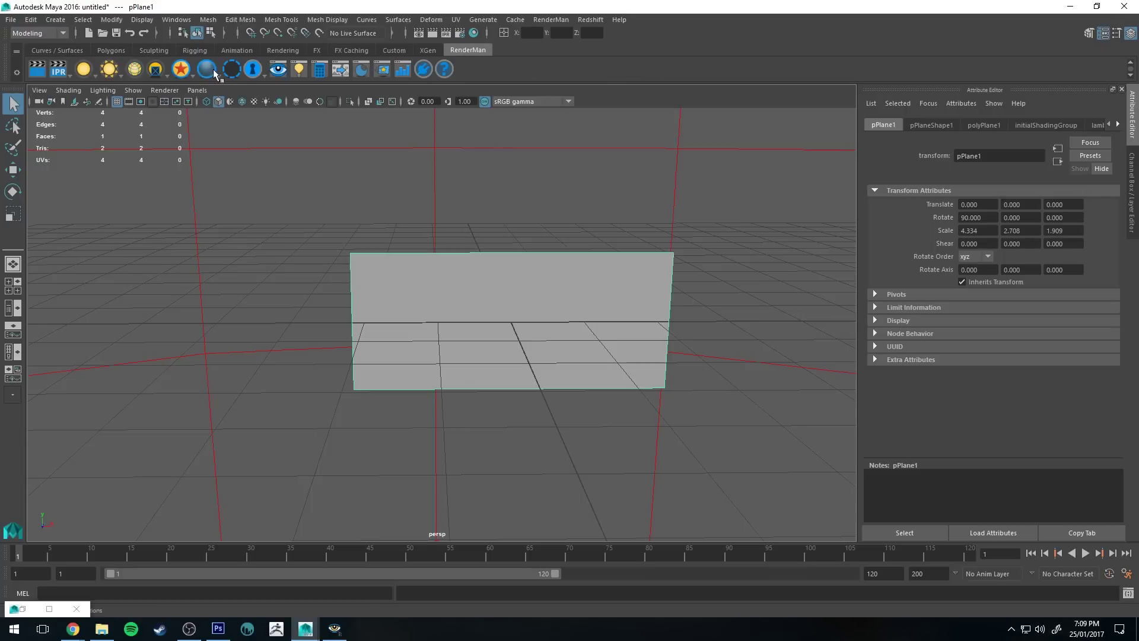
pyautogui.click(180, 69)
pyautogui.click(457, 270)
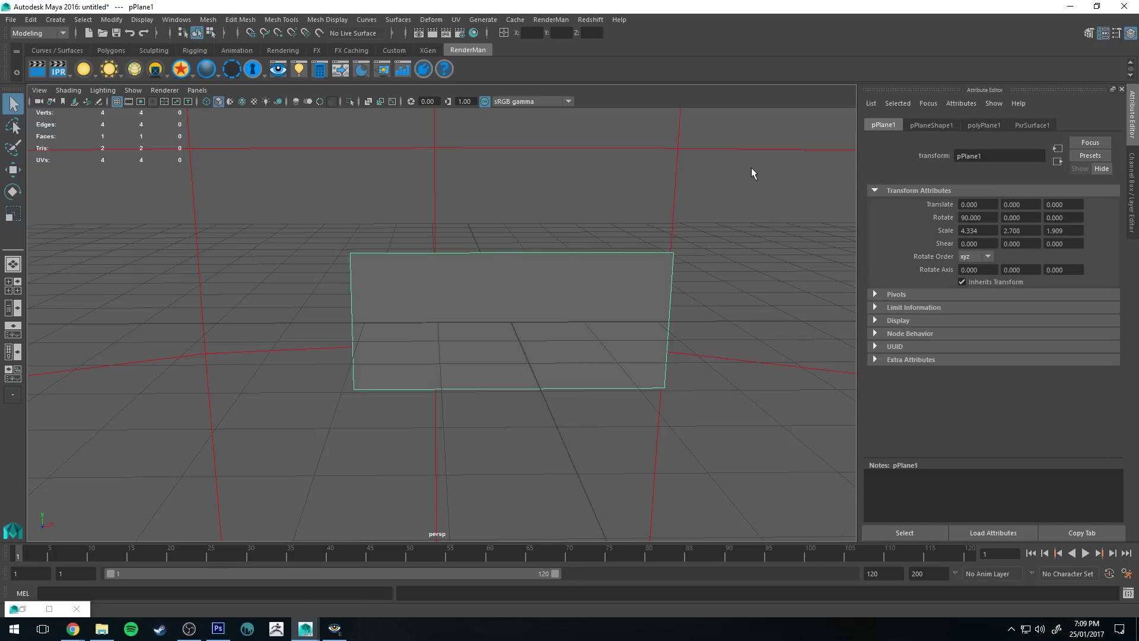
# Step: Graph PxrSurface1 in Hypershade and rename the material to Leaf1
pyautogui.click(474, 33)
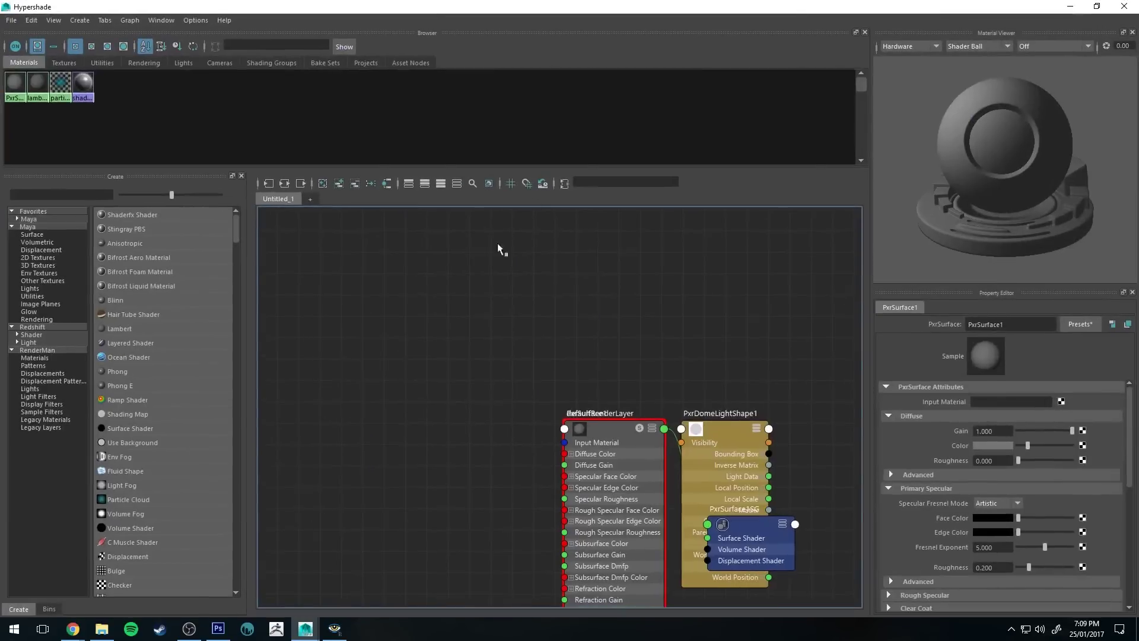
pyautogui.click(323, 184)
pyautogui.moveTo(16, 84); pyautogui.dragTo(98, 113, button='right')
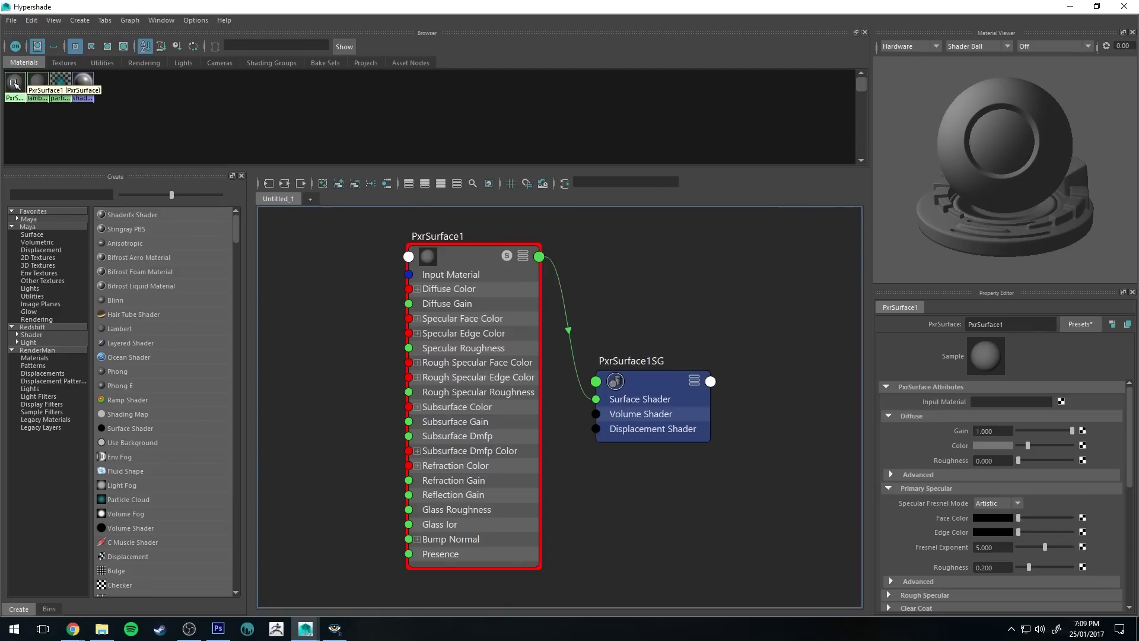
pyautogui.doubleClick(1037, 327)
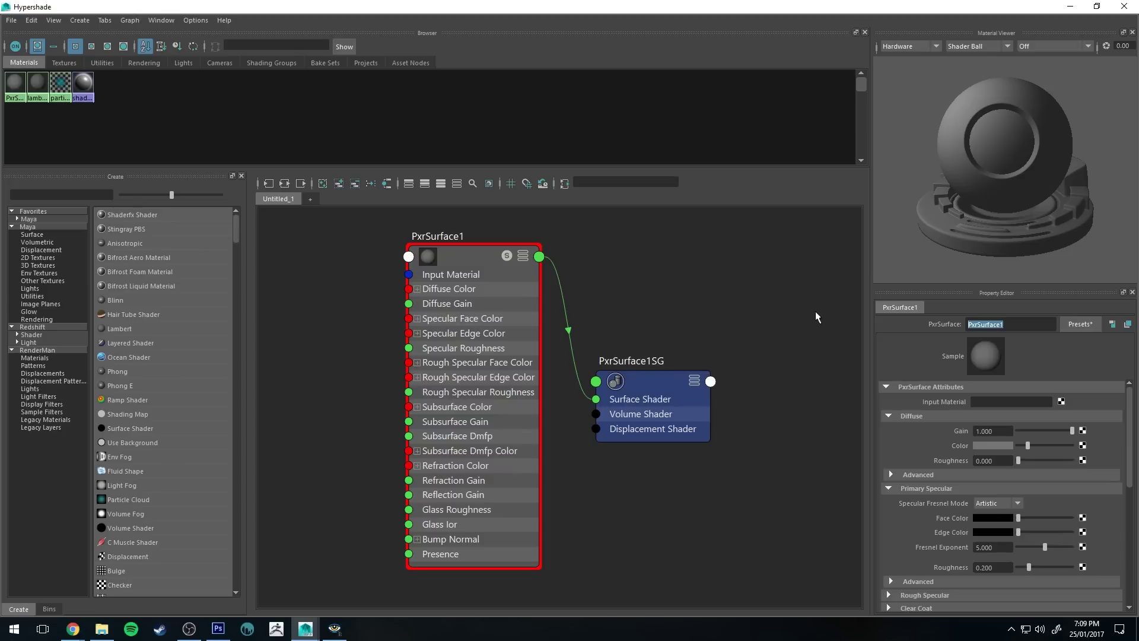
pyautogui.write('Leaf1')
pyautogui.press('Return')
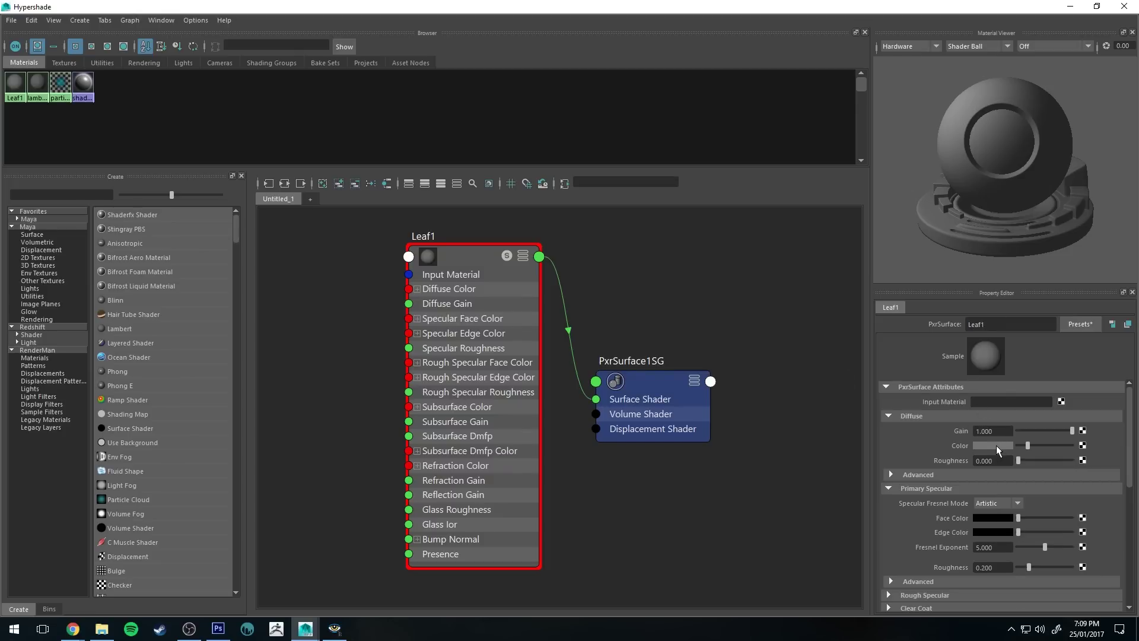
# Step: Connect a File texture loading Leaf-01-front-colour.png to Leaf1's Diffuse Color
pyautogui.click(1083, 446)
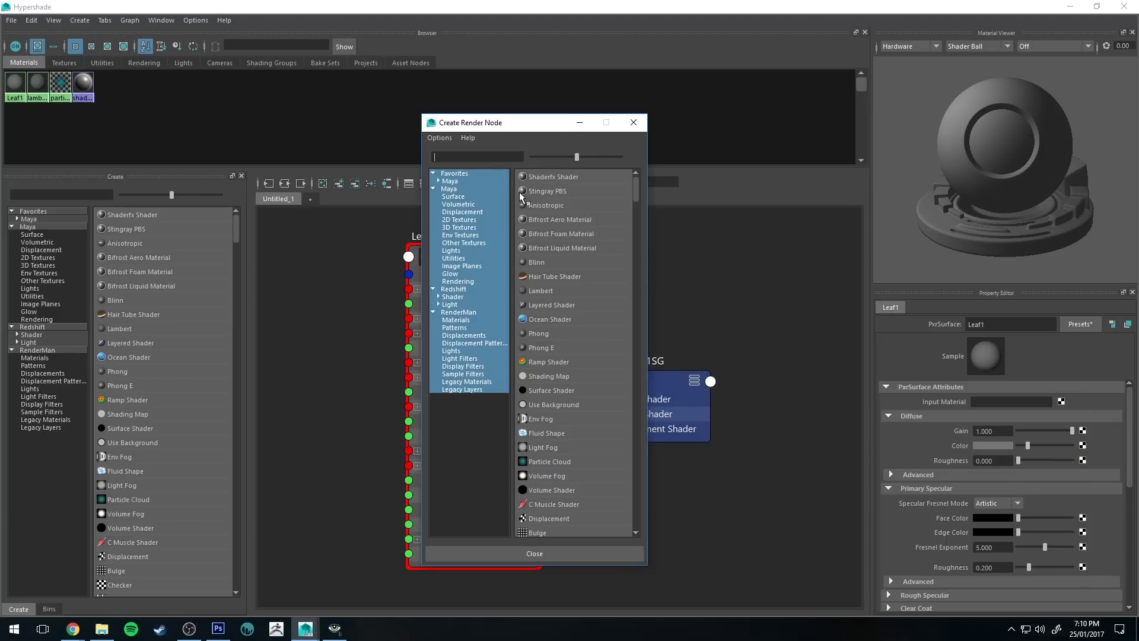
pyautogui.write('f')
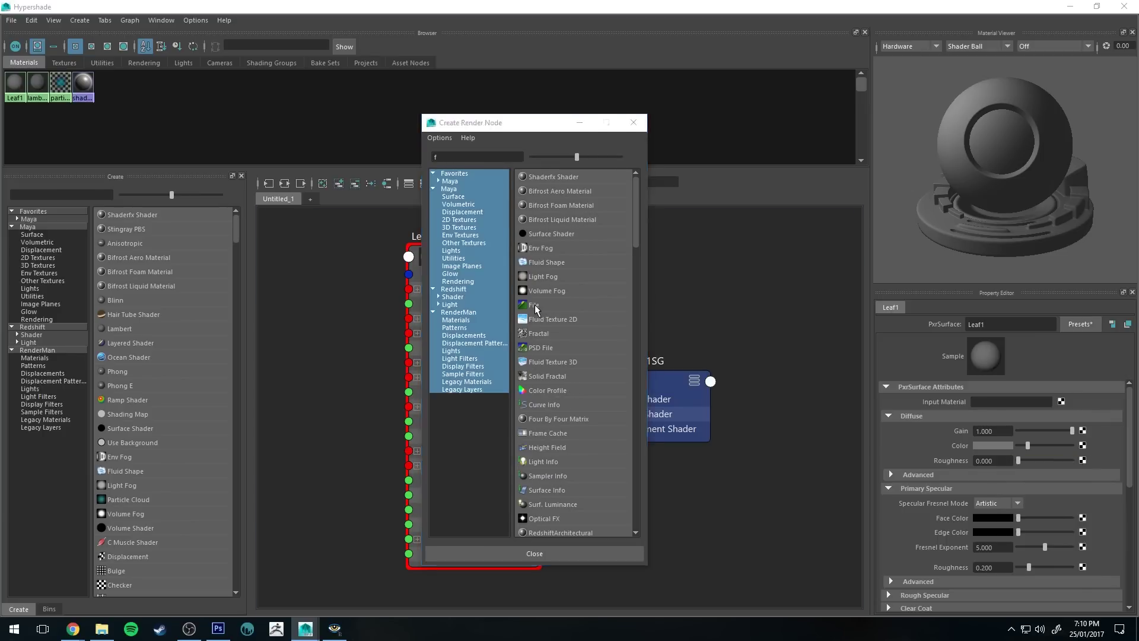
pyautogui.click(534, 306)
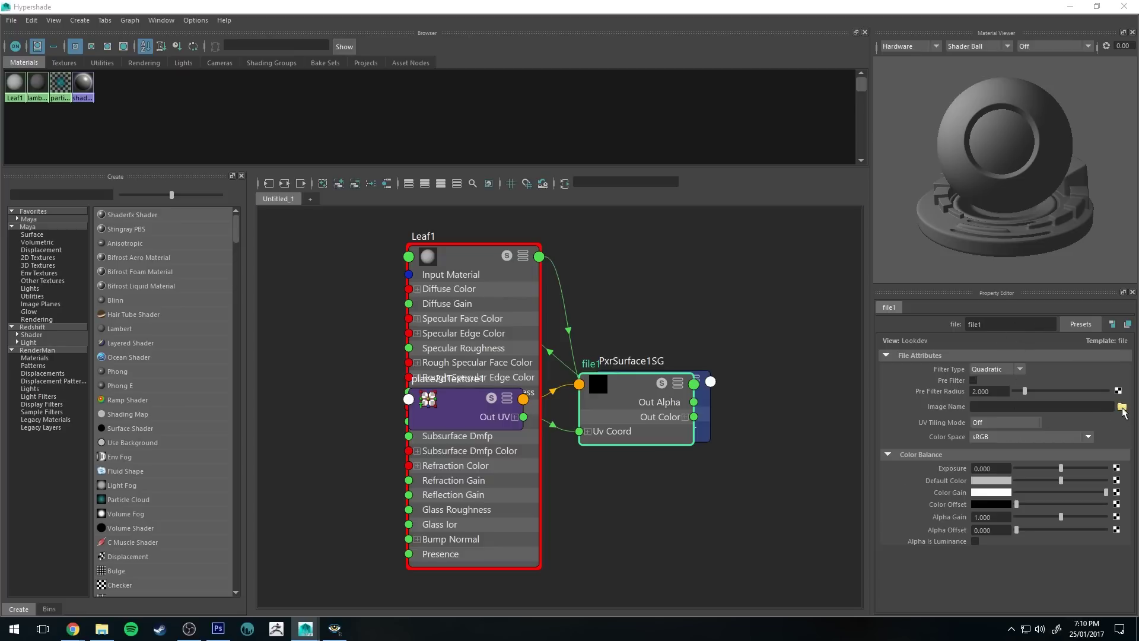
pyautogui.click(1122, 407)
pyautogui.click(267, 192)
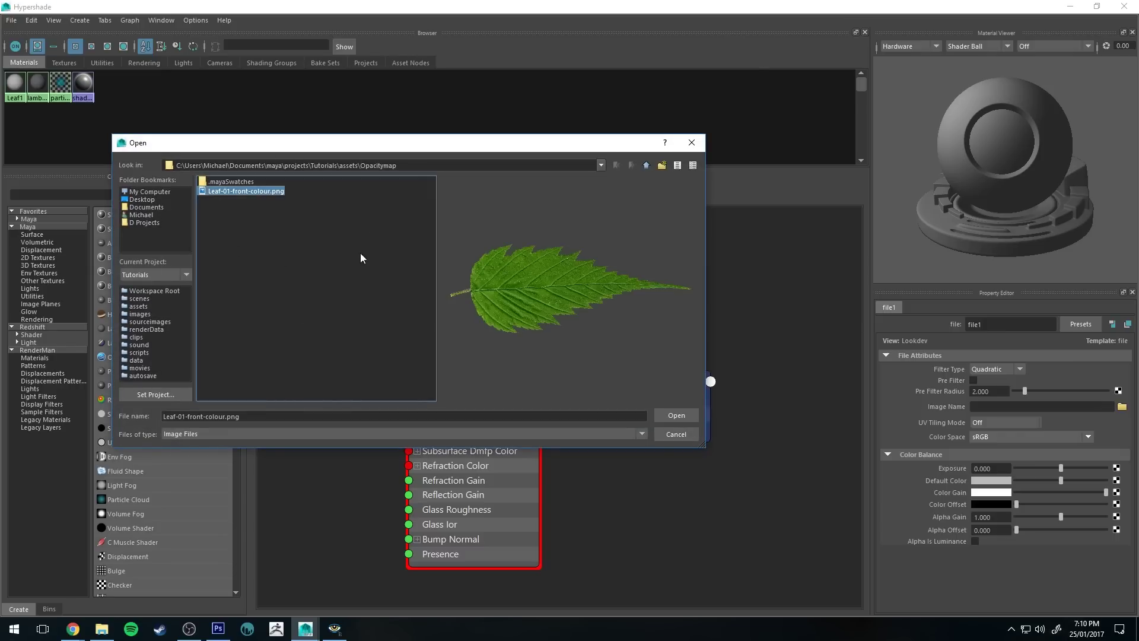
pyautogui.click(687, 415)
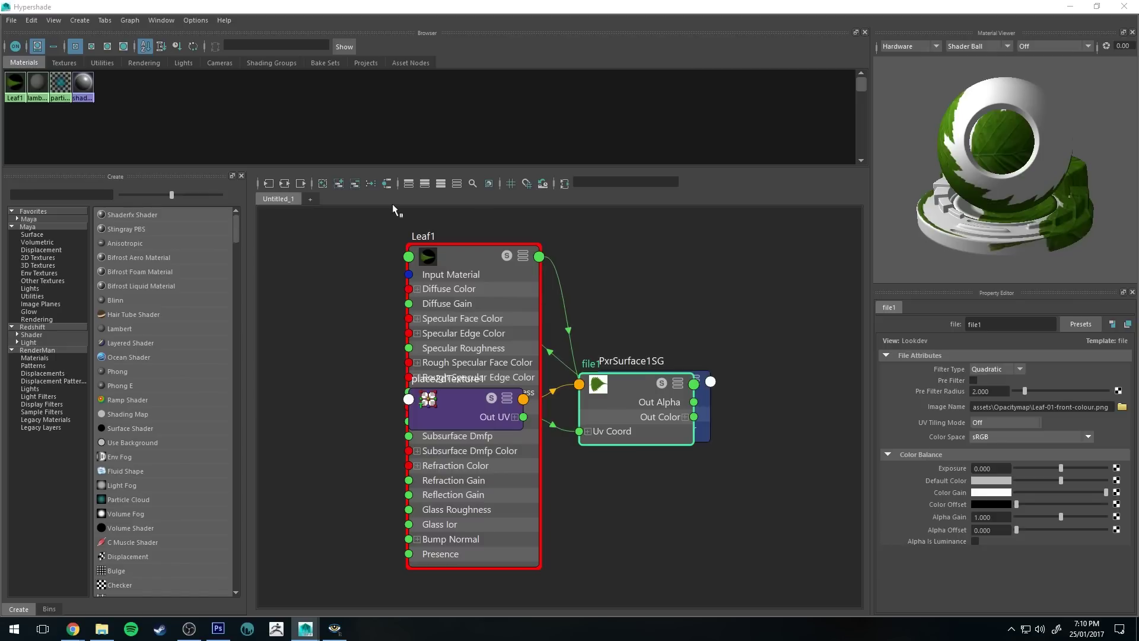
pyautogui.click(483, 265)
pyautogui.click(284, 183)
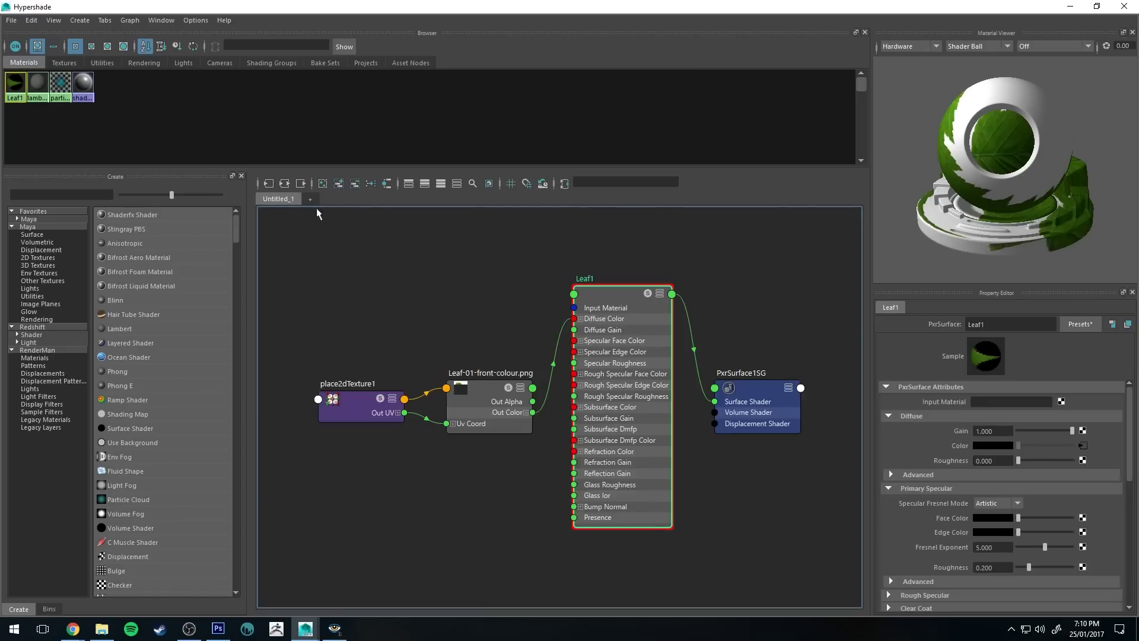
pyautogui.click(487, 388)
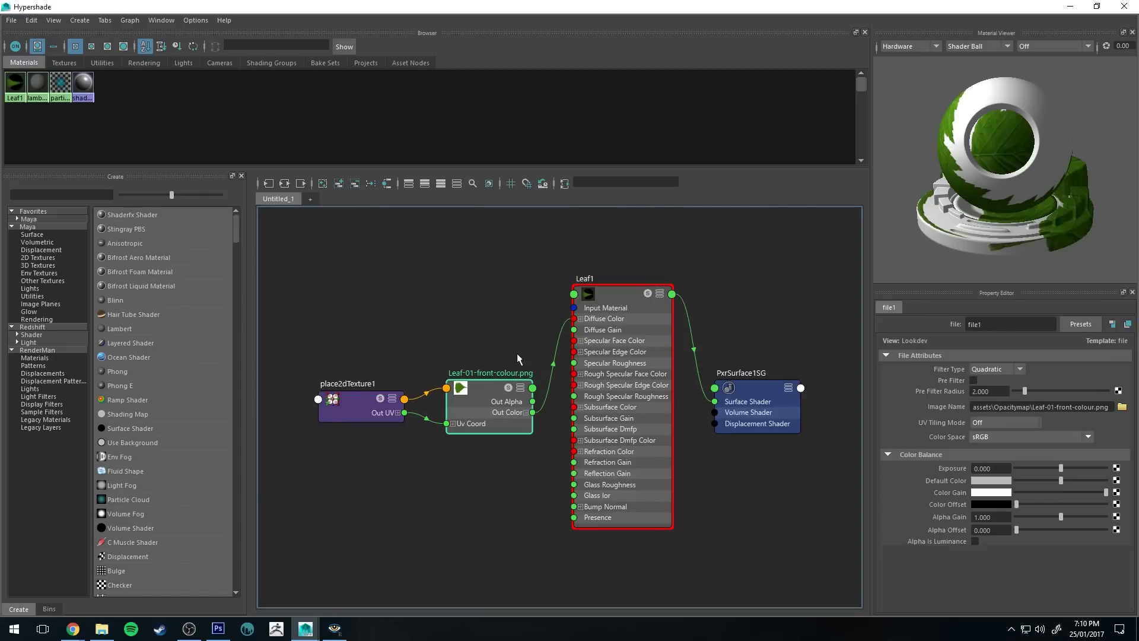
pyautogui.click(1070, 6)
# Step: Place the RenderMan IPR window, side panels hidden, beside the viewport showing pPlane1
pyautogui.click(589, 293)
pyautogui.keyDown('alt'); pyautogui.moveTo(546, 204); pyautogui.dragTo(591, 195); pyautogui.keyUp('alt')
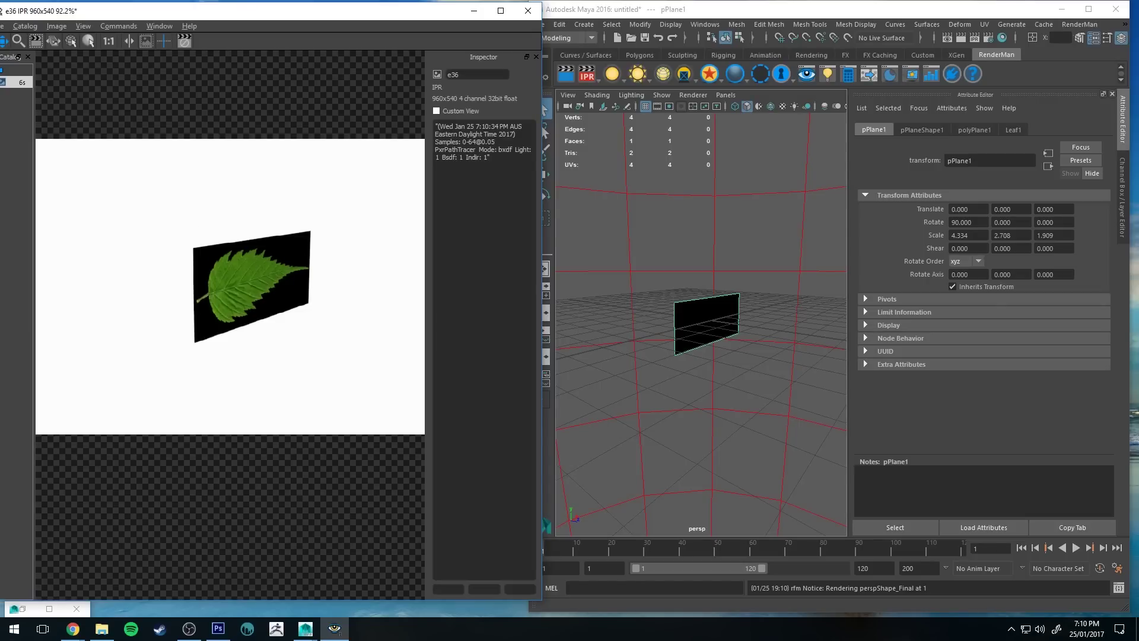
pyautogui.moveTo(0, 125); pyautogui.dragTo(3, 124)
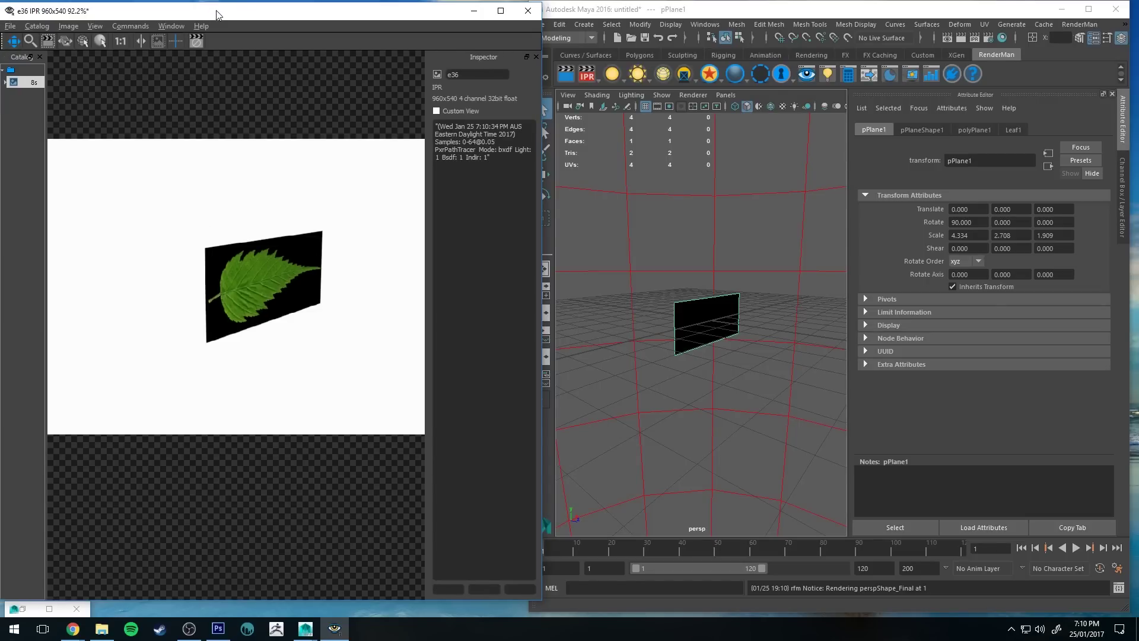
pyautogui.moveTo(218, 15); pyautogui.dragTo(222, 14)
pyautogui.press('Tab')
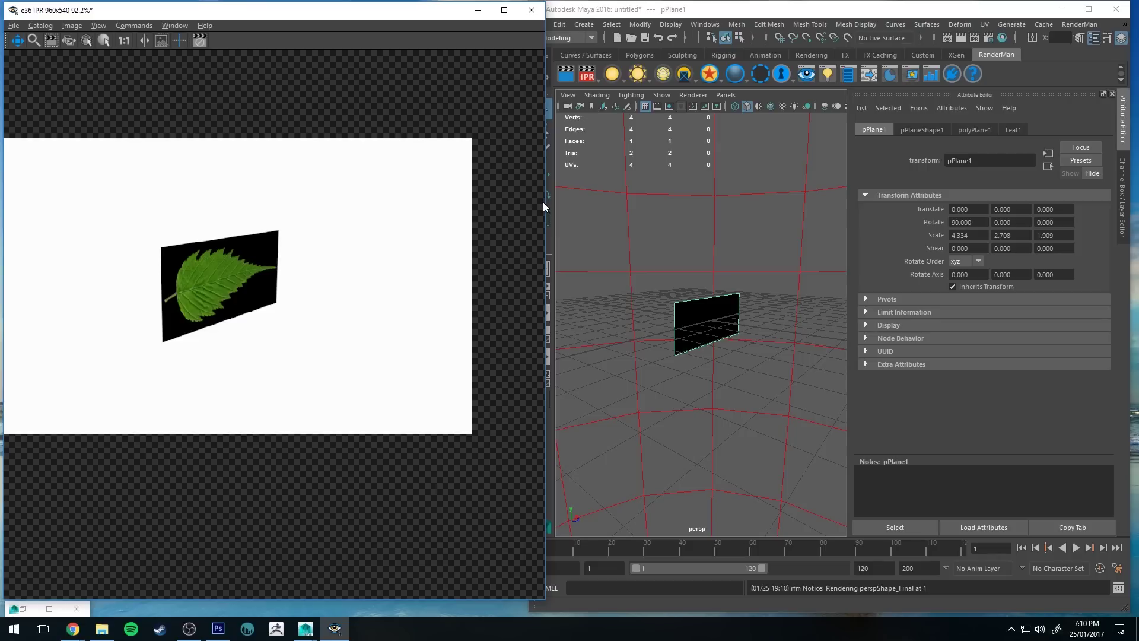
pyautogui.moveTo(545, 206); pyautogui.dragTo(504, 209)
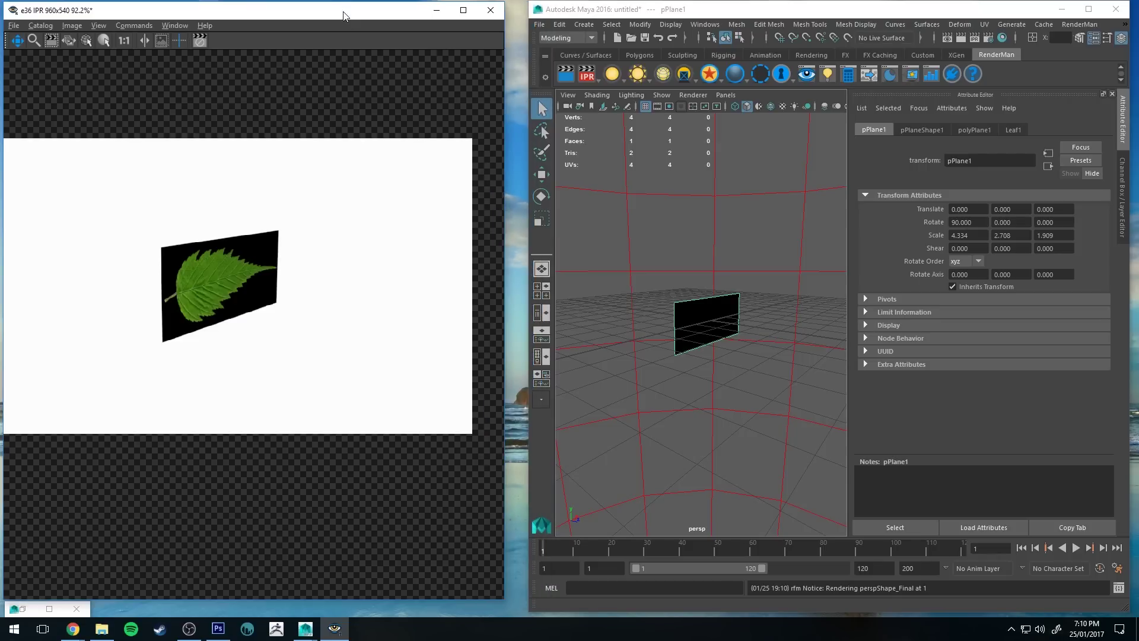
pyautogui.moveTo(344, 16); pyautogui.dragTo(356, 17)
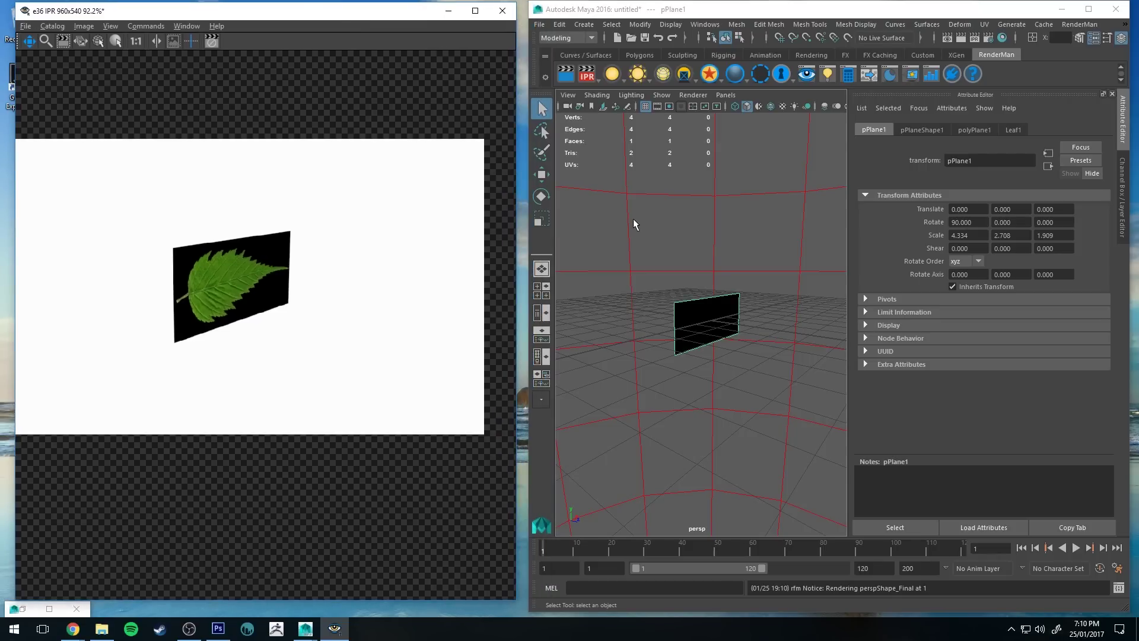
pyautogui.keyDown('alt'); pyautogui.moveTo(639, 223); pyautogui.dragTo(768, 227); pyautogui.keyUp('alt')
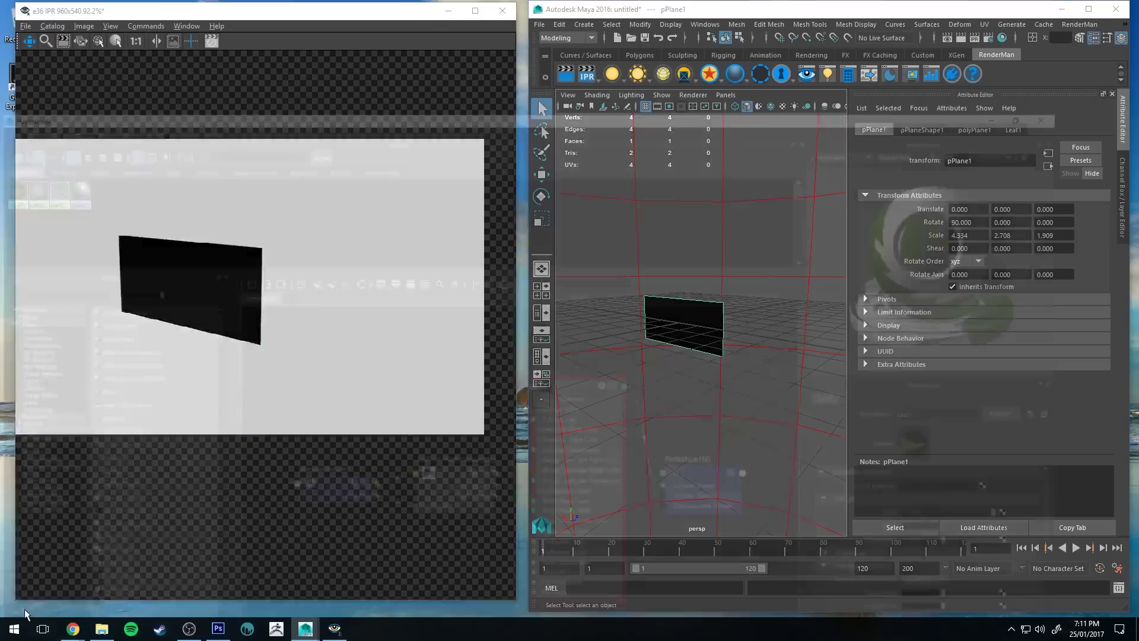
# Step: Tick Double Sided on Leaf1 and connect the leaf file node's Out Alpha to Leaf1's Presence
pyautogui.click(49, 609)
pyautogui.click(605, 302)
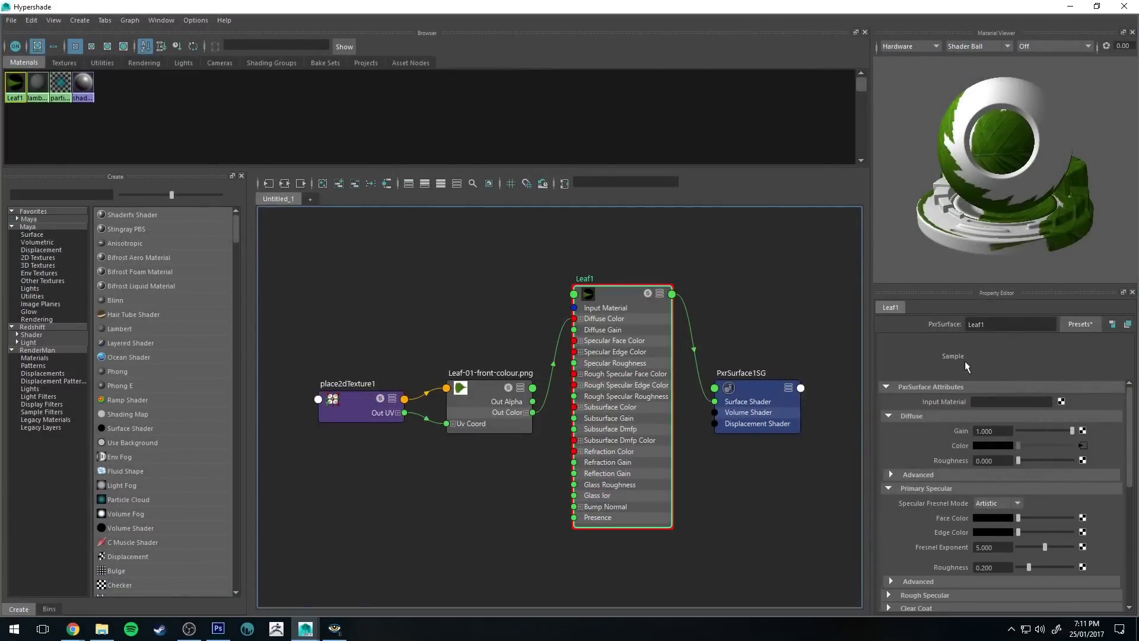
pyautogui.click(915, 475)
pyautogui.click(992, 506)
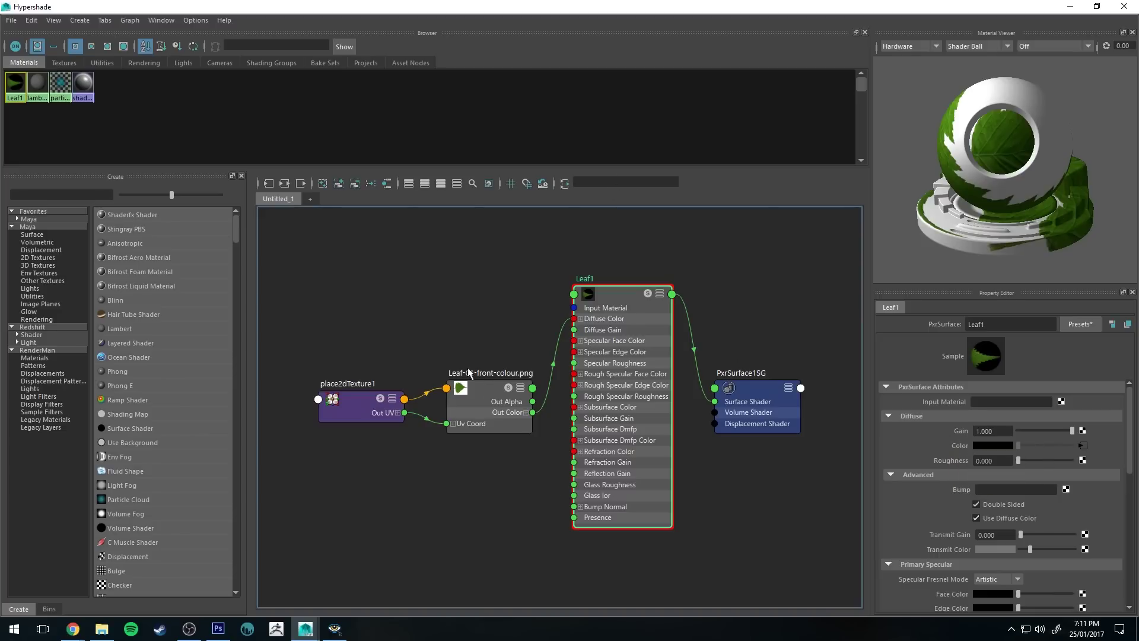
pyautogui.click(482, 381)
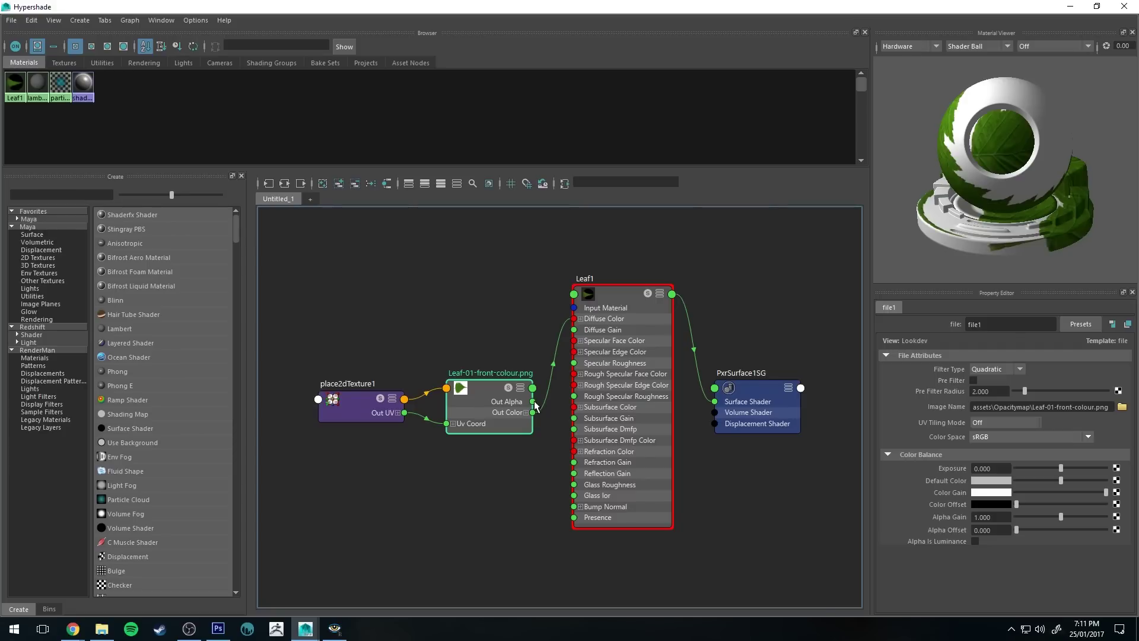
pyautogui.moveTo(538, 402); pyautogui.dragTo(574, 518)
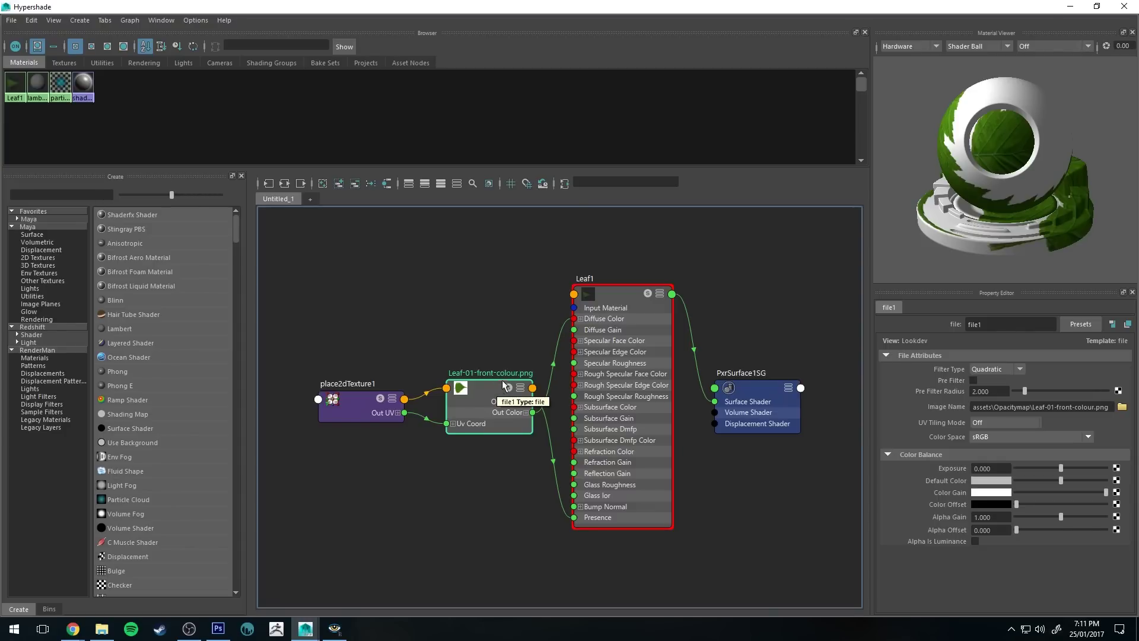
# Step: Re-run the IPR render, tumble the view to face pPlane1, select it and widen the IT window
pyautogui.click(1071, 7)
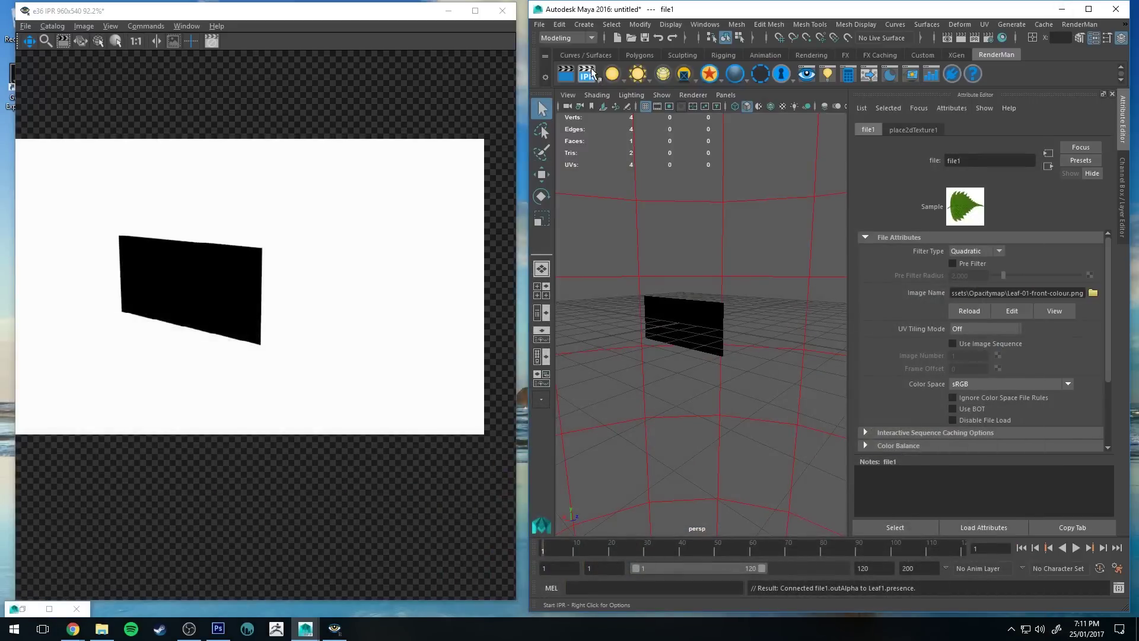
pyautogui.click(589, 73)
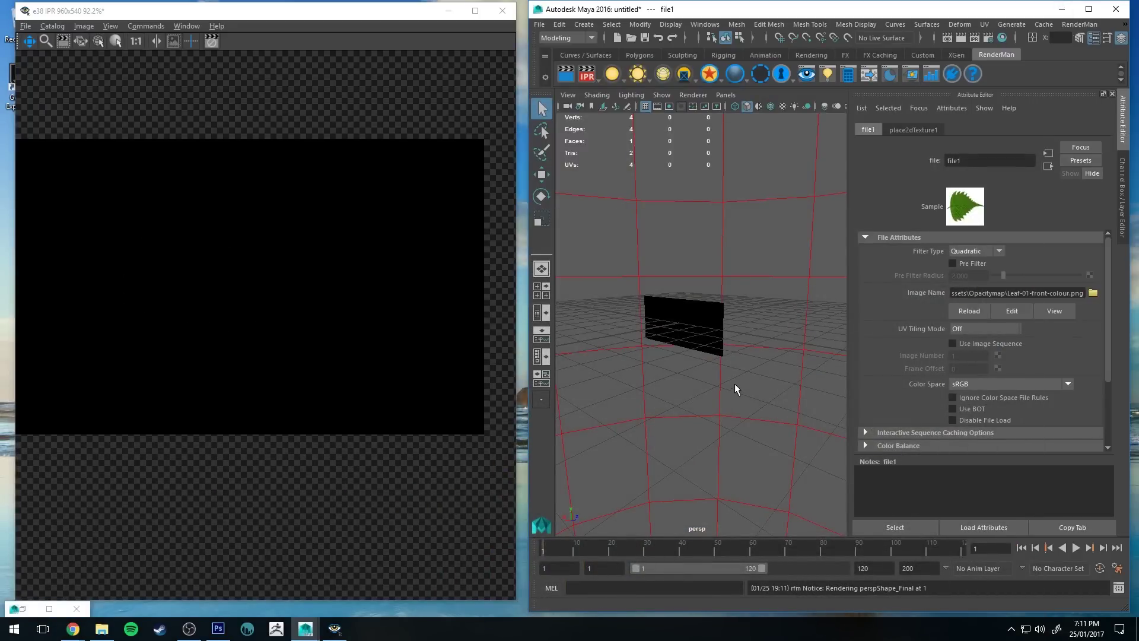
pyautogui.keyDown('alt'); pyautogui.moveTo(699, 275); pyautogui.dragTo(648, 291); pyautogui.keyUp('alt')
pyautogui.keyDown('alt'); pyautogui.moveTo(720, 318); pyautogui.dragTo(740, 345, button='right'); pyautogui.keyUp('alt')
pyautogui.keyDown('alt'); pyautogui.moveTo(740, 345); pyautogui.dragTo(689, 315); pyautogui.keyUp('alt')
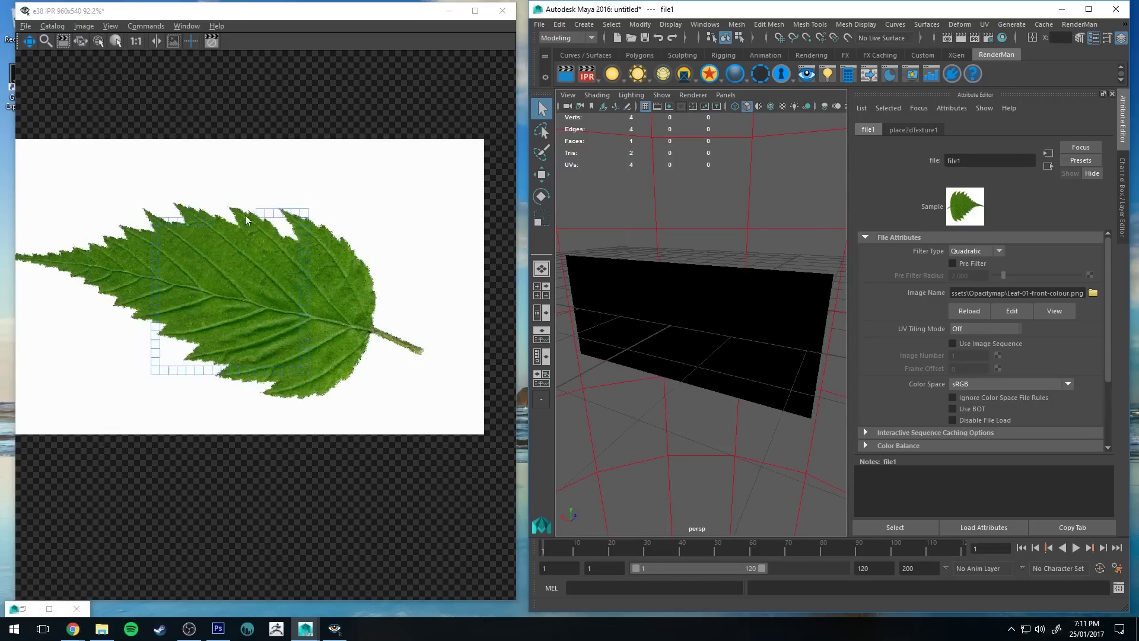
pyautogui.keyDown('alt'); pyautogui.moveTo(570, 267); pyautogui.dragTo(719, 241); pyautogui.keyUp('alt')
pyautogui.keyDown('alt'); pyautogui.moveTo(728, 284); pyautogui.dragTo(664, 296, button='right'); pyautogui.keyUp('alt')
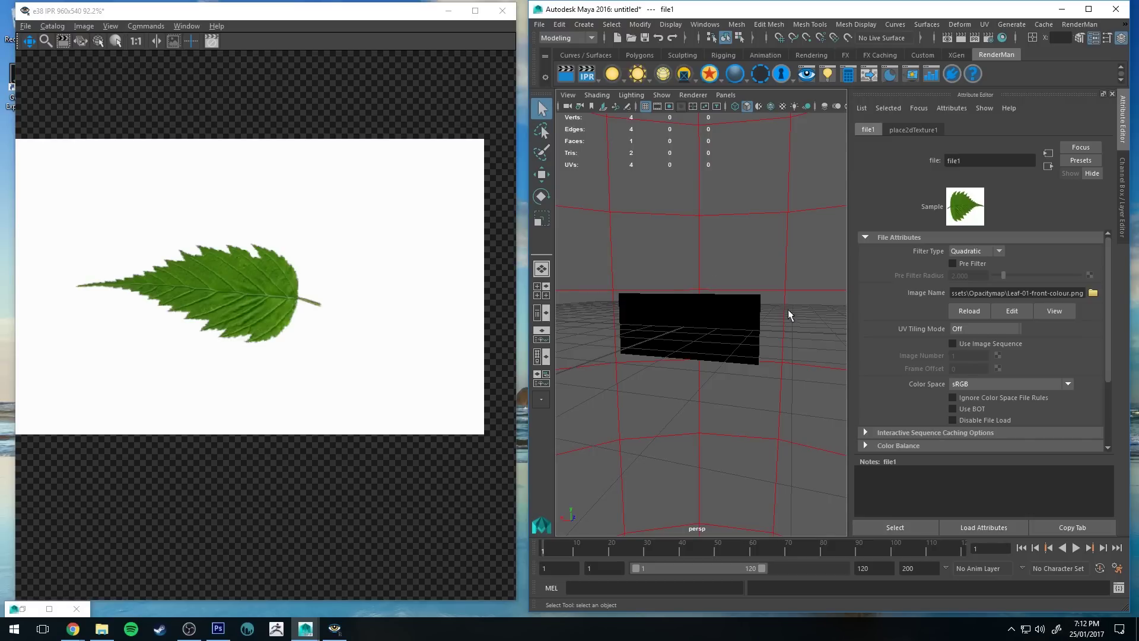
pyautogui.click(712, 334)
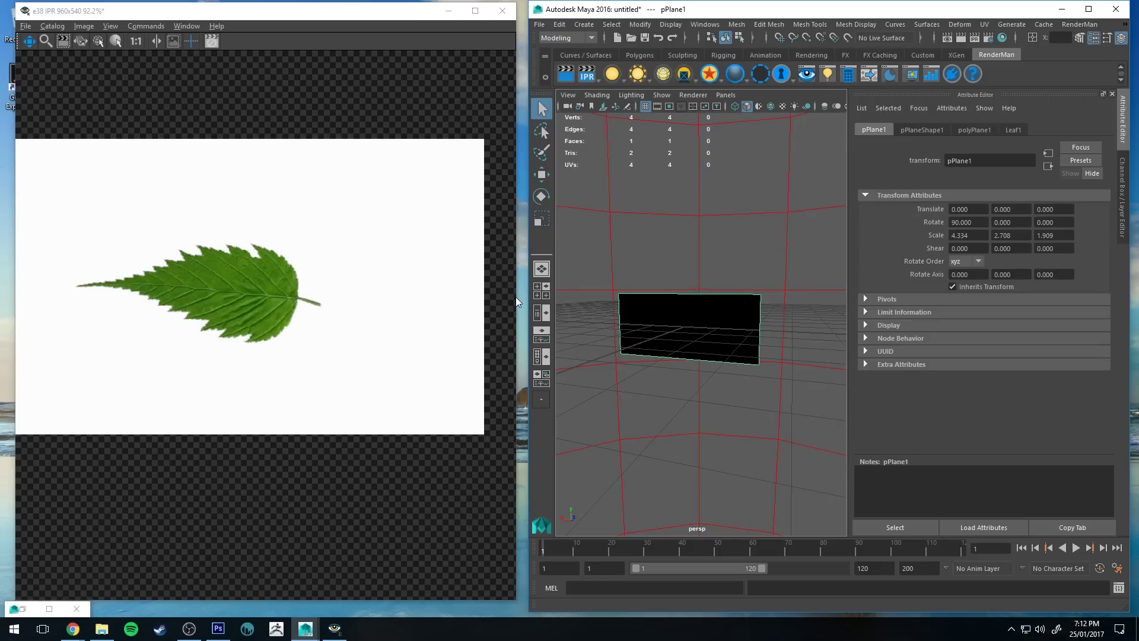
pyautogui.moveTo(515, 296); pyautogui.dragTo(525, 297)
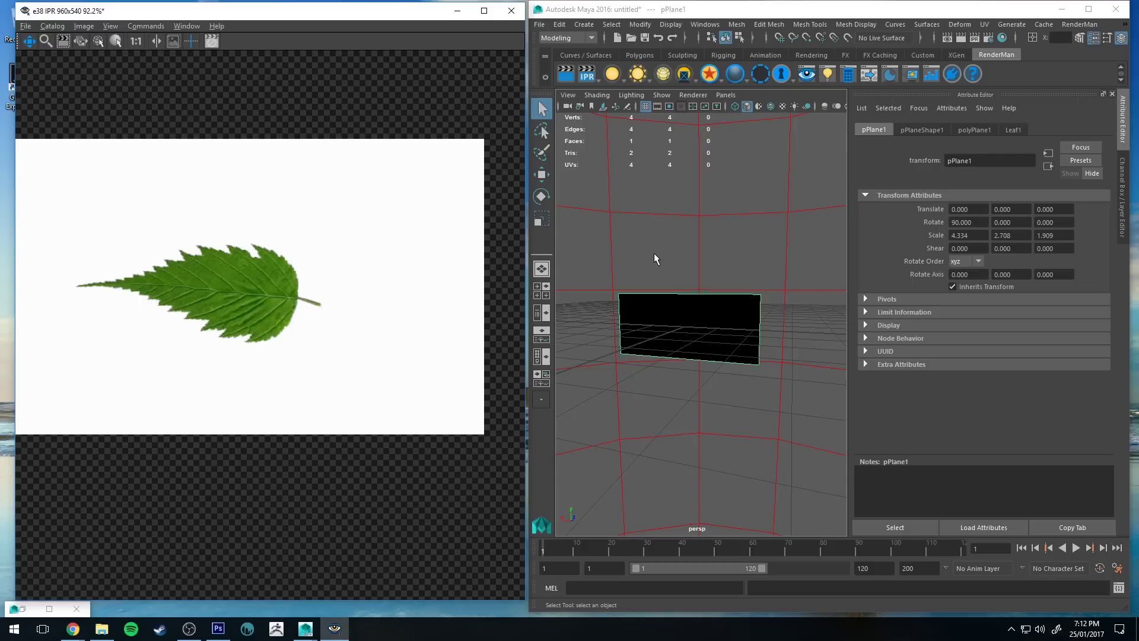
# Step: Add pCube1 from the Polygons shelf, raise it to Y 0.157, and frame it beside the leaf plane
pyautogui.click(639, 54)
pyautogui.click(586, 74)
pyautogui.press('w')
pyautogui.keyDown('alt'); pyautogui.moveTo(760, 269); pyautogui.dragTo(716, 308); pyautogui.keyUp('alt')
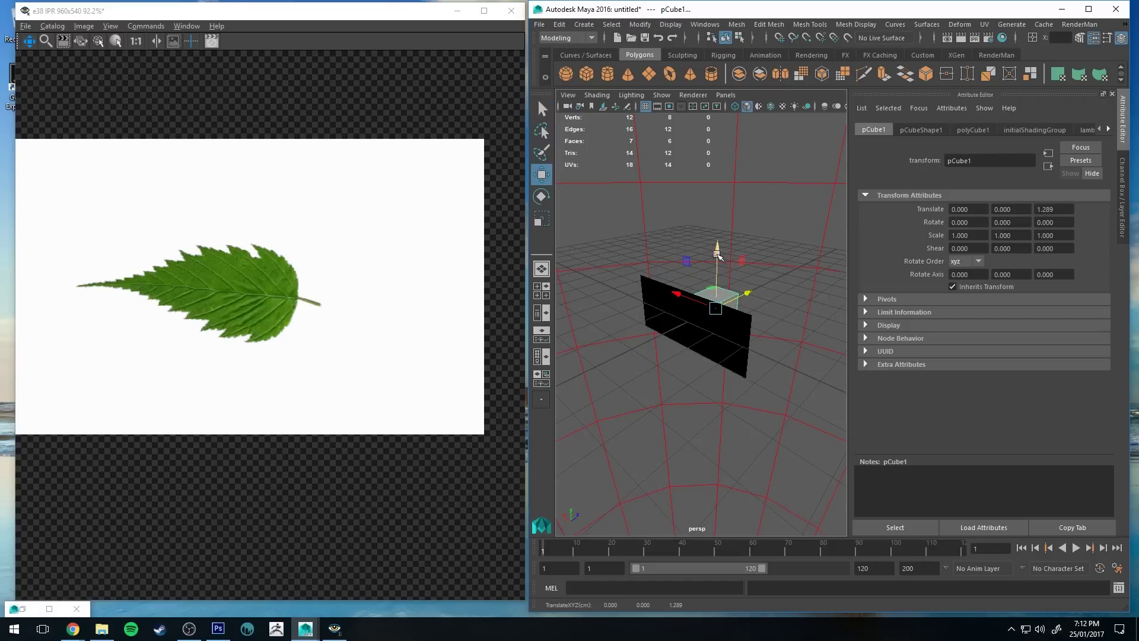
pyautogui.moveTo(717, 254); pyautogui.dragTo(717, 248)
pyautogui.click(997, 55)
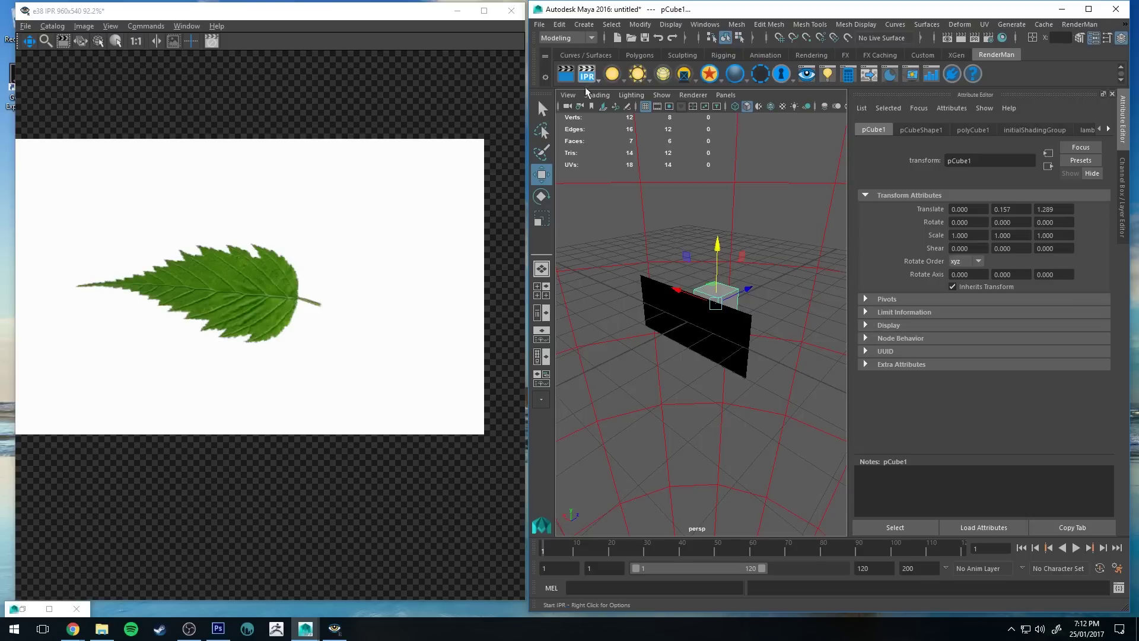
pyautogui.keyDown('alt'); pyautogui.moveTo(644, 355); pyautogui.dragTo(669, 354); pyautogui.keyUp('alt')
pyautogui.scroll(5, 668, 354)
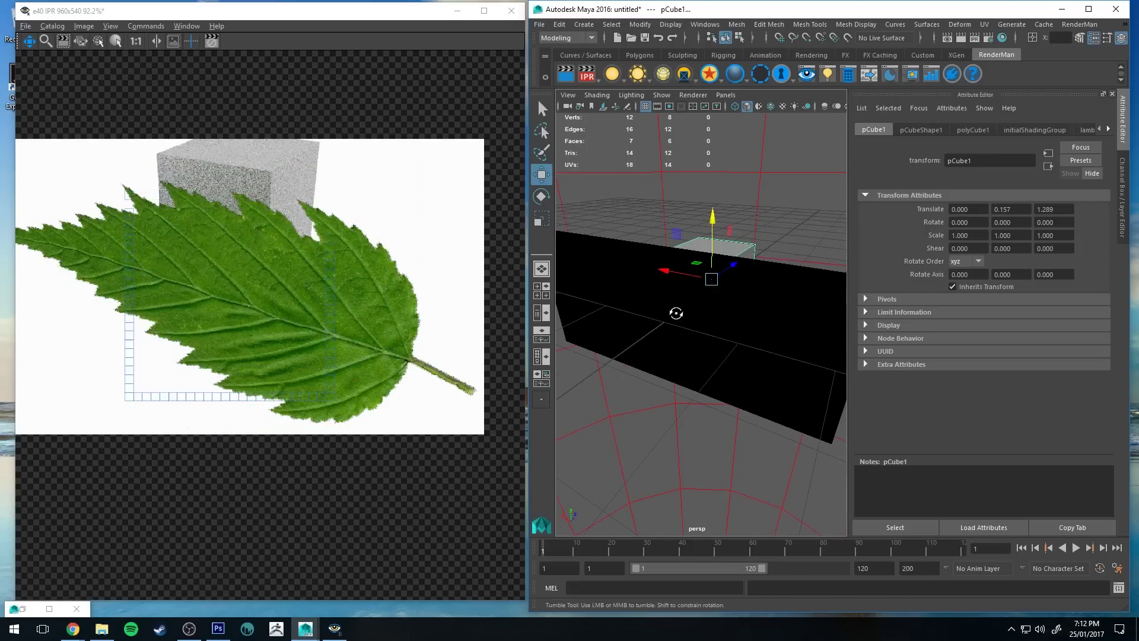
pyautogui.moveTo(674, 310)
pyautogui.keyDown('alt'); pyautogui.mouseDown()
pyautogui.moveTo(659, 312)
pyautogui.moveTo(673, 306)
pyautogui.mouseUp(); pyautogui.keyUp('alt')
pyautogui.keyDown('alt'); pyautogui.moveTo(673, 306); pyautogui.dragTo(715, 162, button='right'); pyautogui.keyUp('alt')
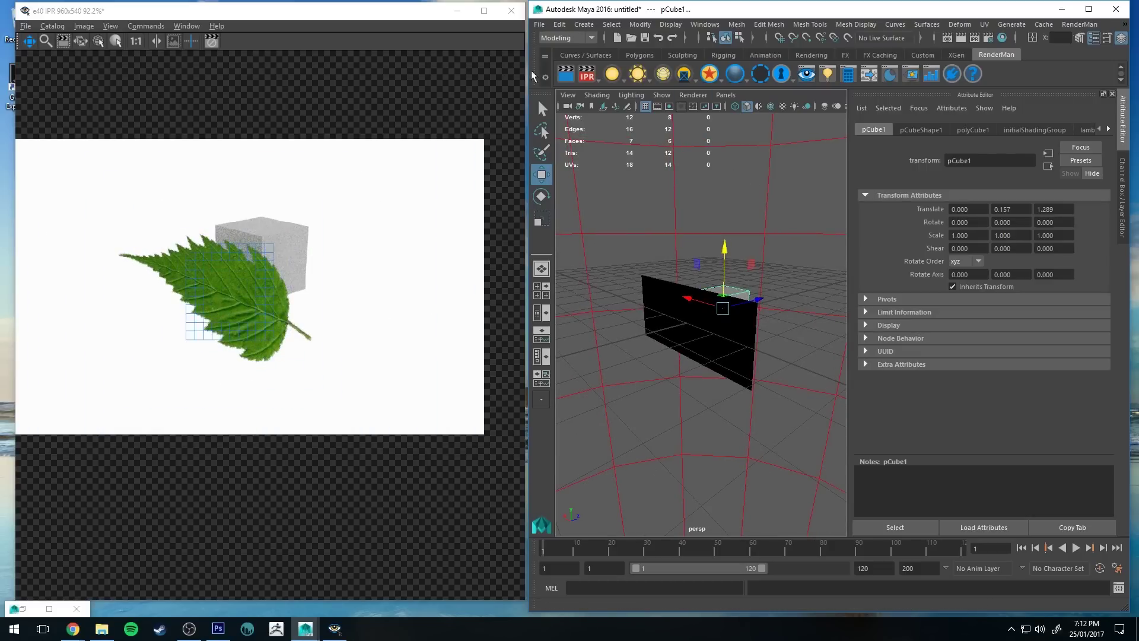
# Step: Create a PxrRectLight, move it to the left, and make its colour pure red
pyautogui.click(609, 73)
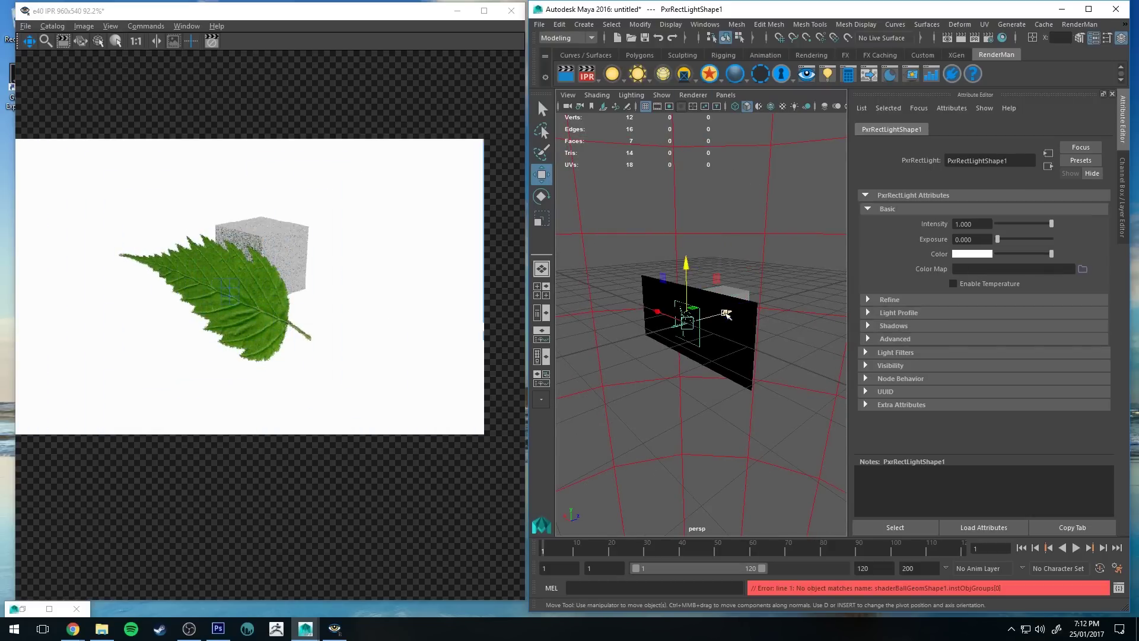
pyautogui.moveTo(687, 320); pyautogui.dragTo(550, 270)
pyautogui.press('e')
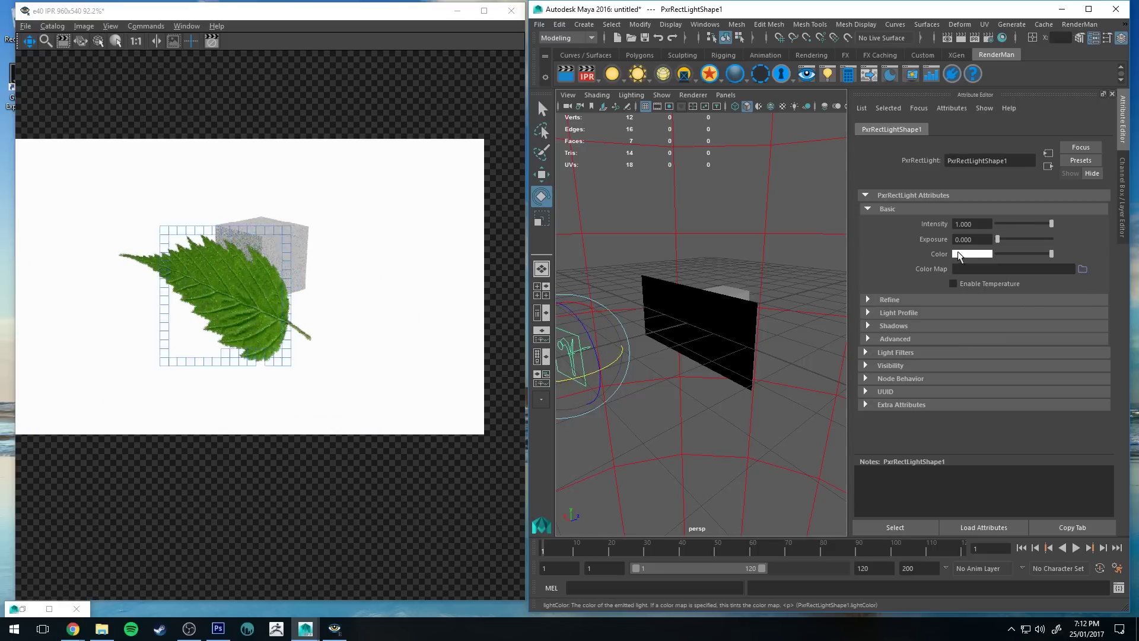
pyautogui.click(960, 253)
pyautogui.moveTo(1041, 265); pyautogui.dragTo(1072, 279)
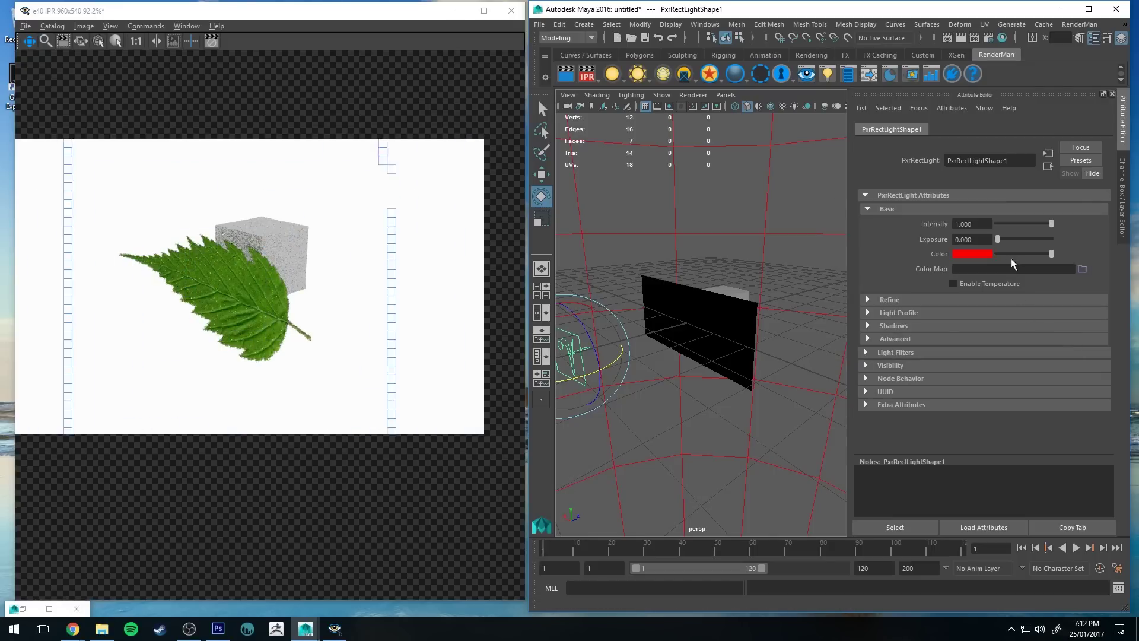
pyautogui.doubleClick(988, 224)
pyautogui.write('25')
pyautogui.press('Return')
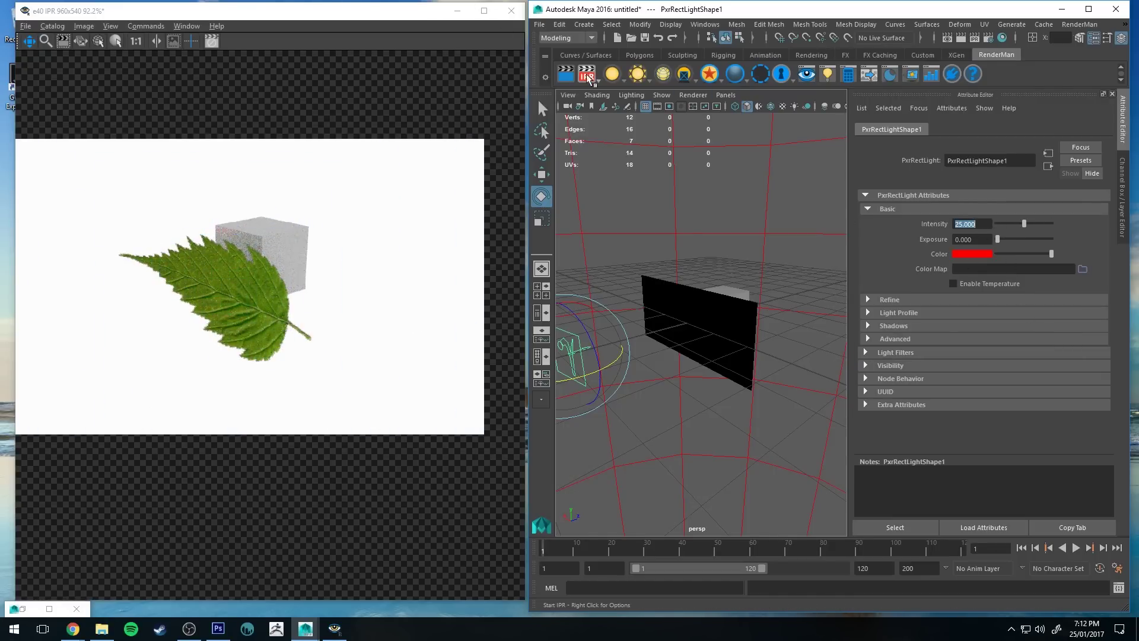
# Step: Restart the IPR, set the rect light's intensity to 50, and delete PxrDomeLight1
pyautogui.click(586, 74)
pyautogui.write('f')
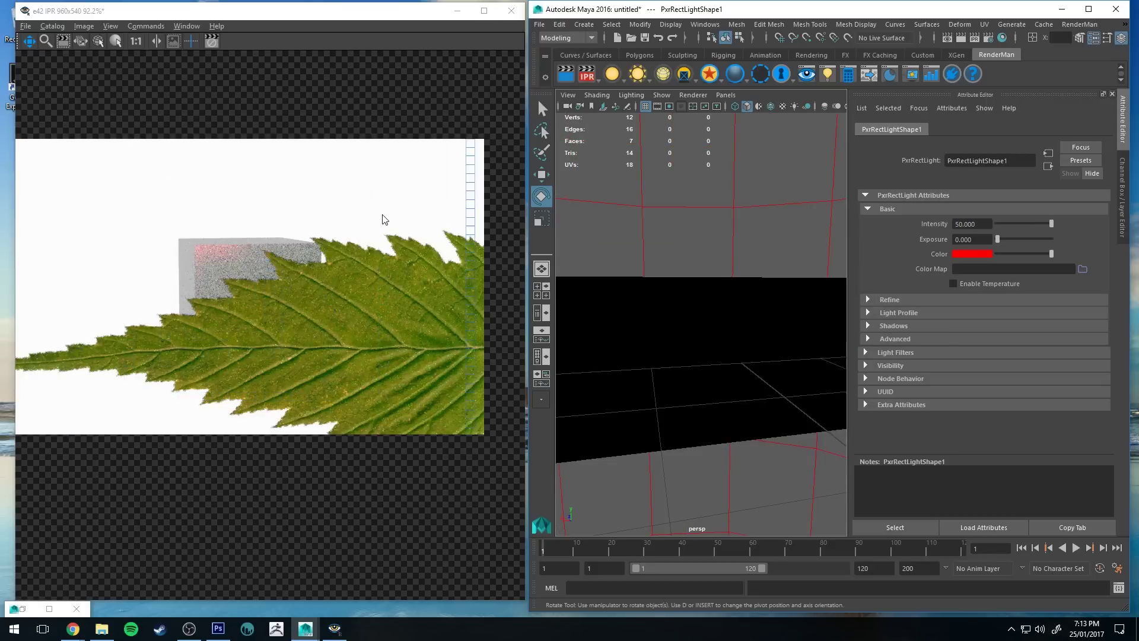
pyautogui.write('50')
pyautogui.press('Return')
pyautogui.click(725, 199)
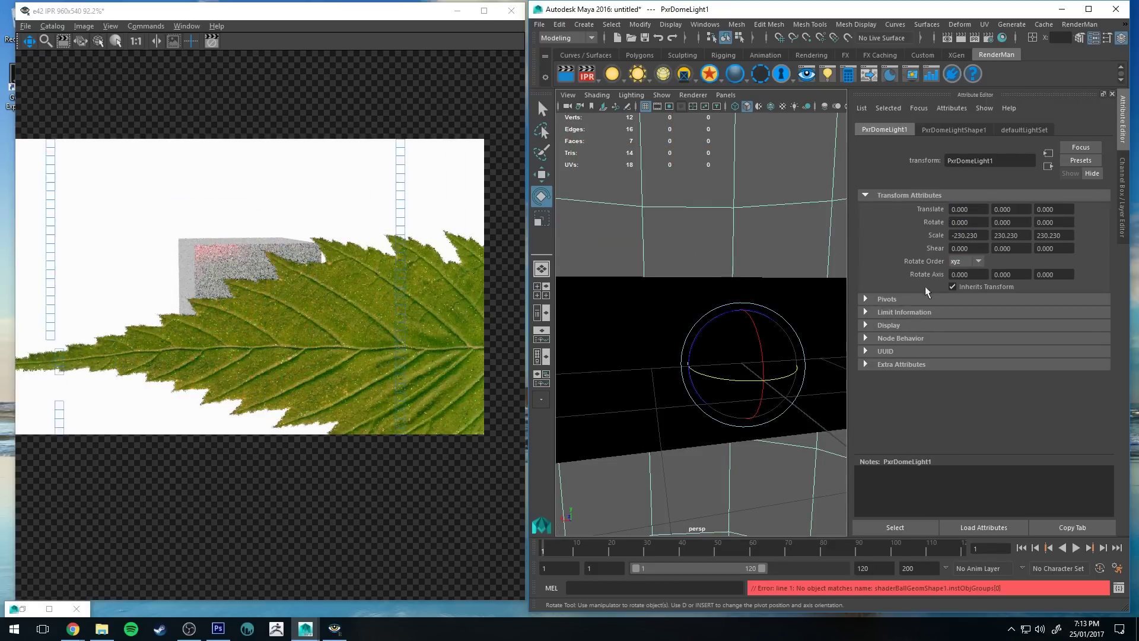
pyautogui.press('Delete')
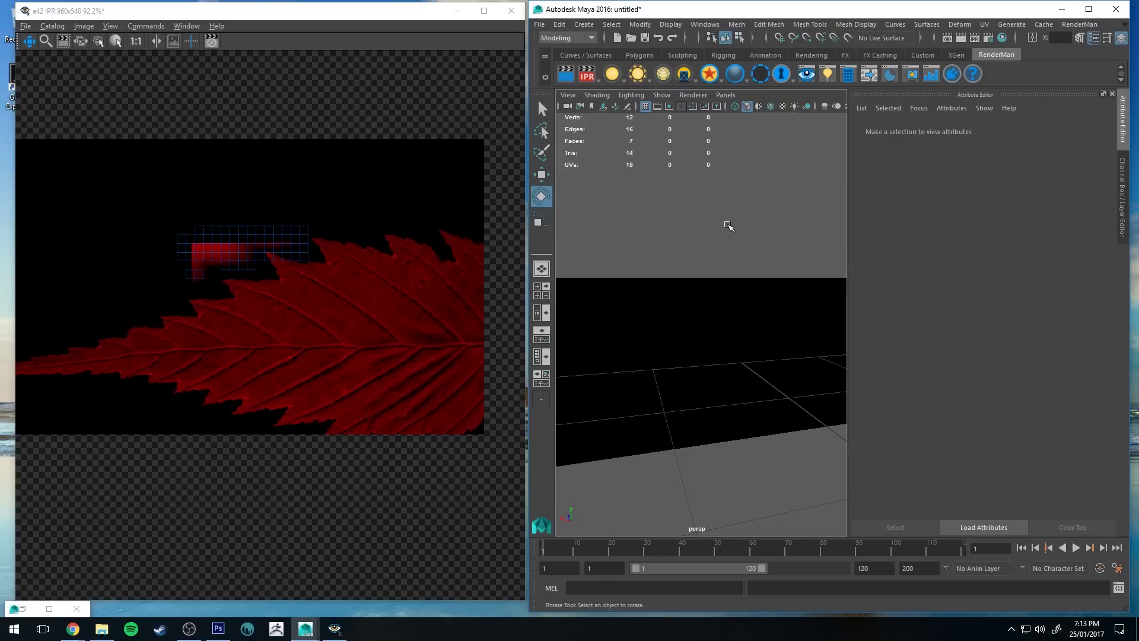
pyautogui.scroll(-15, 724, 308)
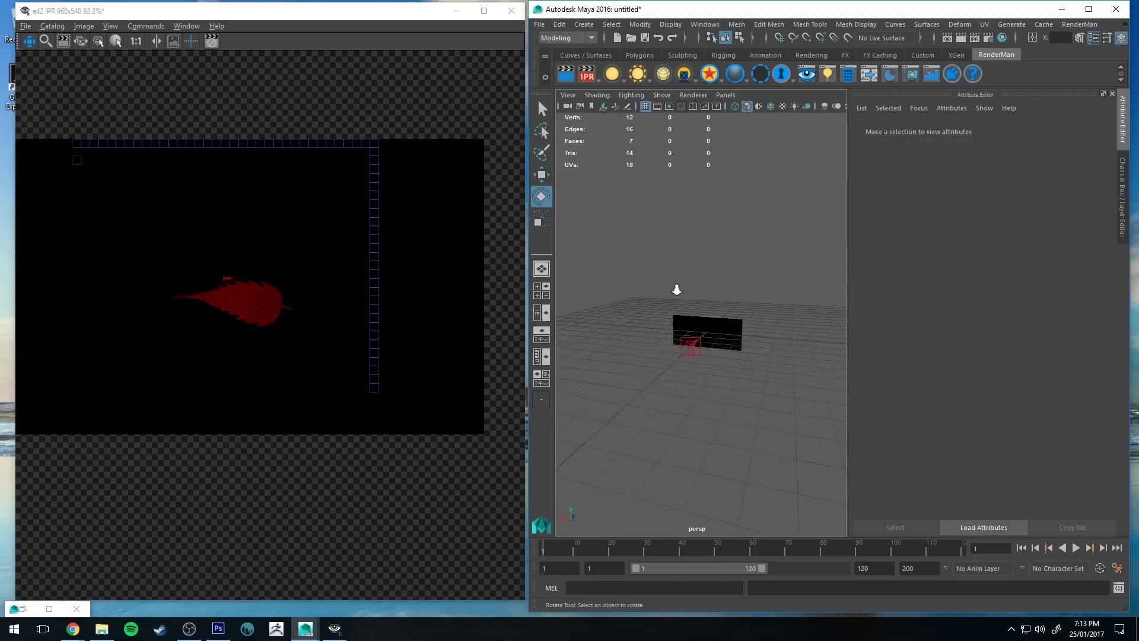
pyautogui.scroll(10, 685, 297)
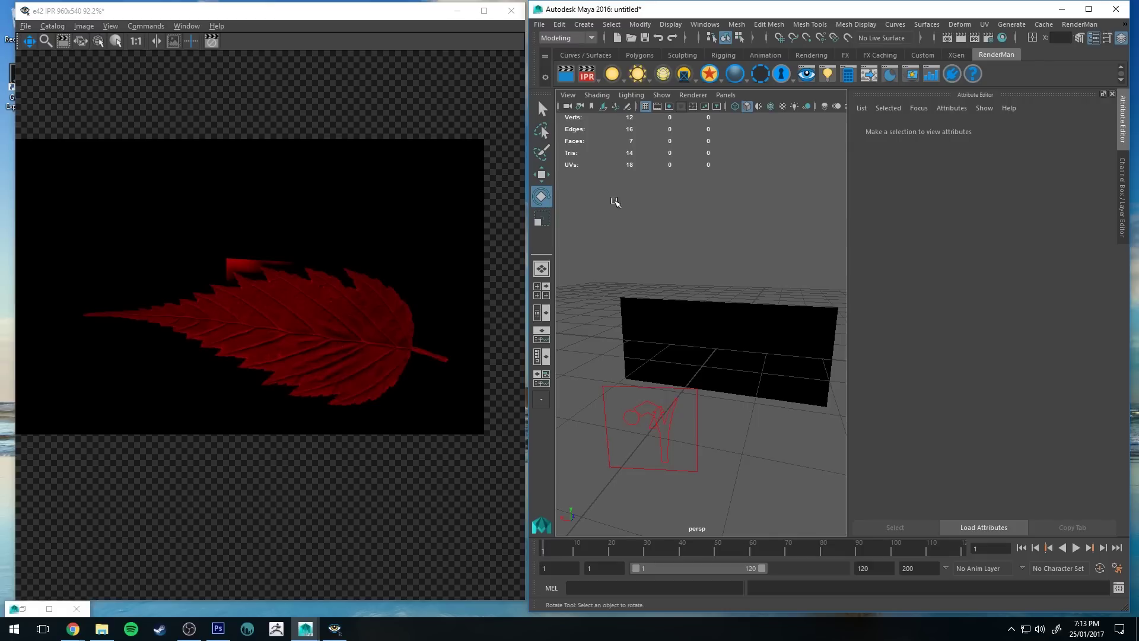
# Step: Move PxrRectLight1 to the left of the cloud-textured plane and tumble the view while IPR re-renders
pyautogui.rightClick(587, 76)
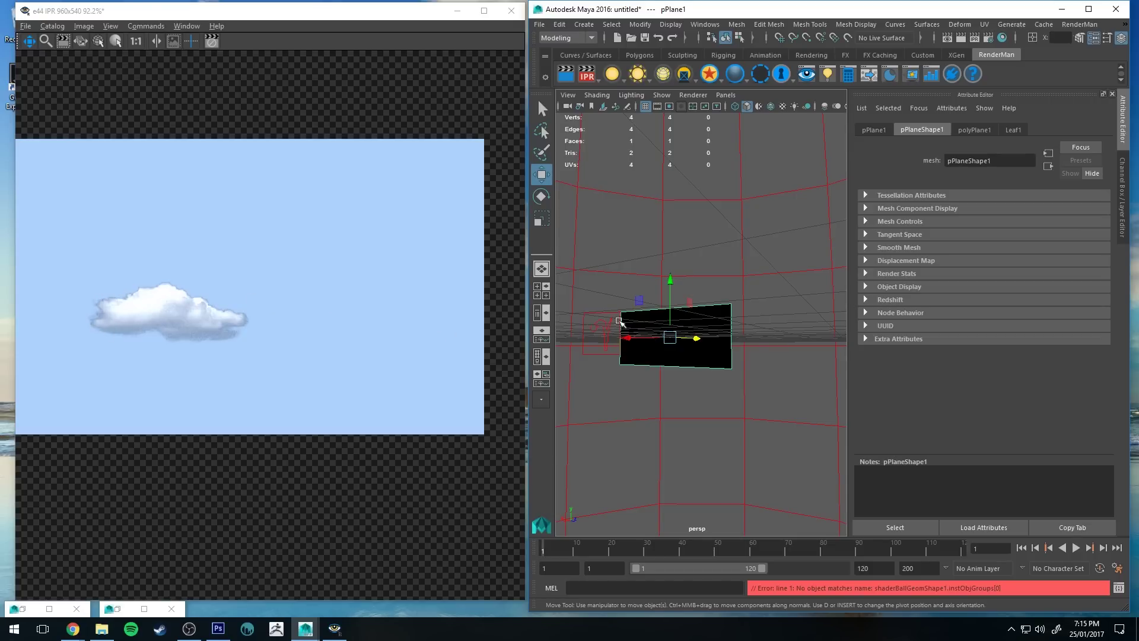
pyautogui.click(602, 332)
pyautogui.moveTo(570, 336); pyautogui.dragTo(712, 462)
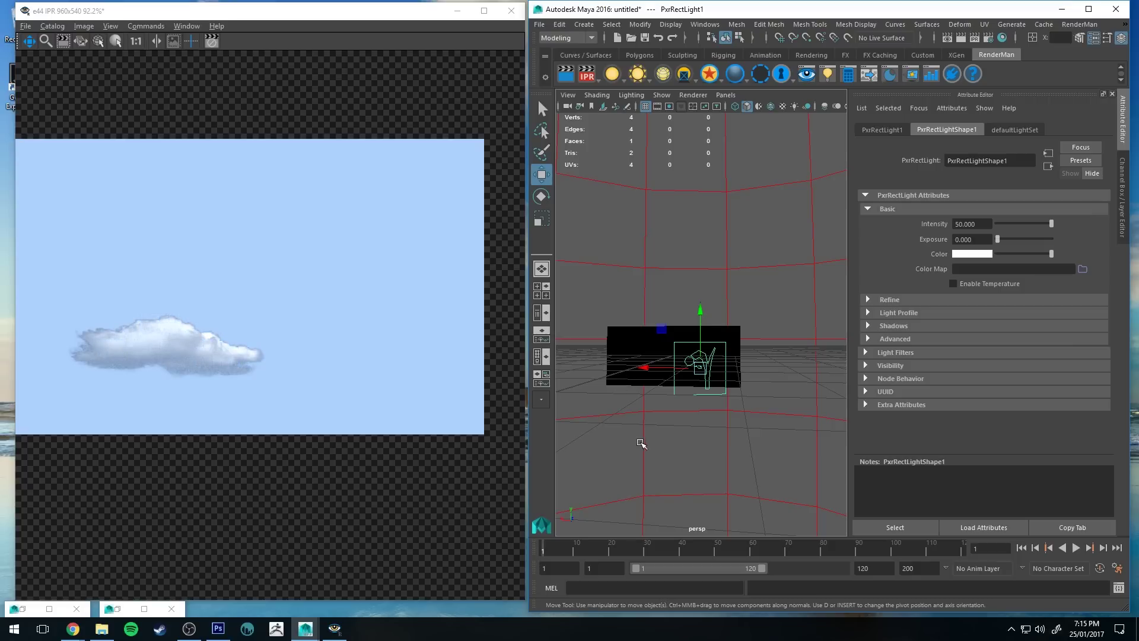
pyautogui.keyDown('alt'); pyautogui.moveTo(668, 420); pyautogui.dragTo(691, 386); pyautogui.keyUp('alt')
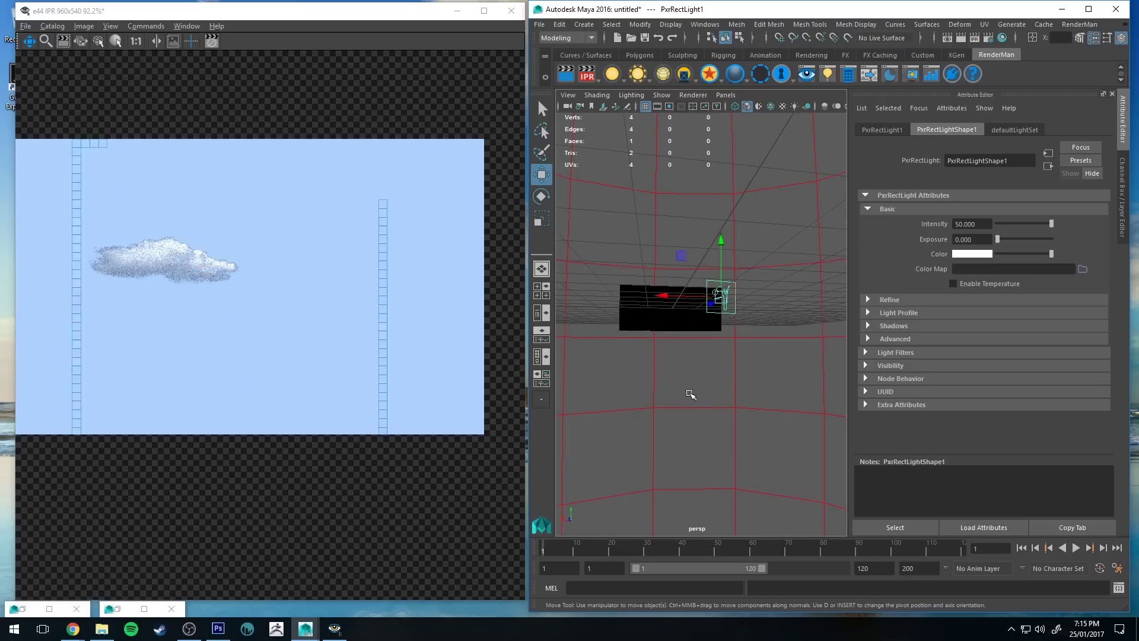